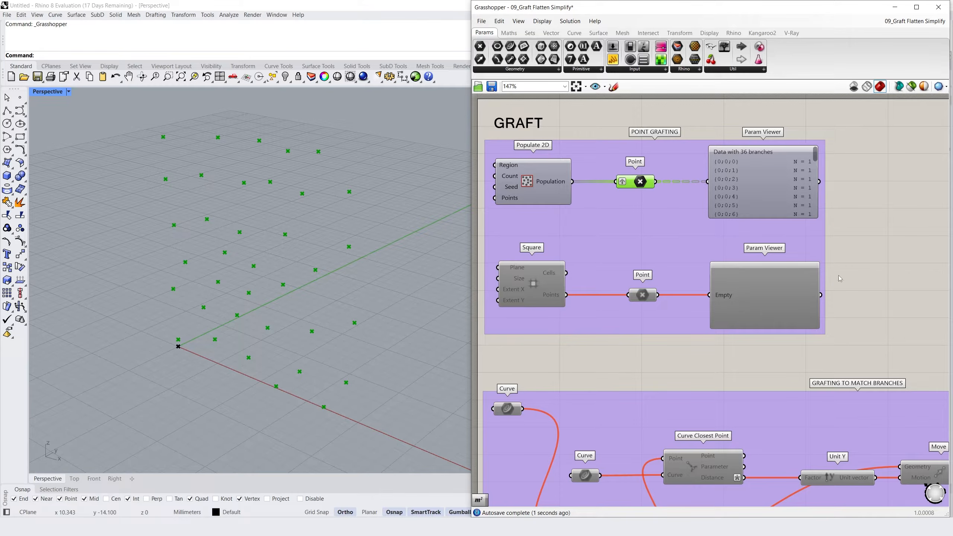
- Disable the Populate 2D row of the Point Grafting group and enable the Square row with its Point and Param Viewer
left_click_drag(816, 155, 822, 218)
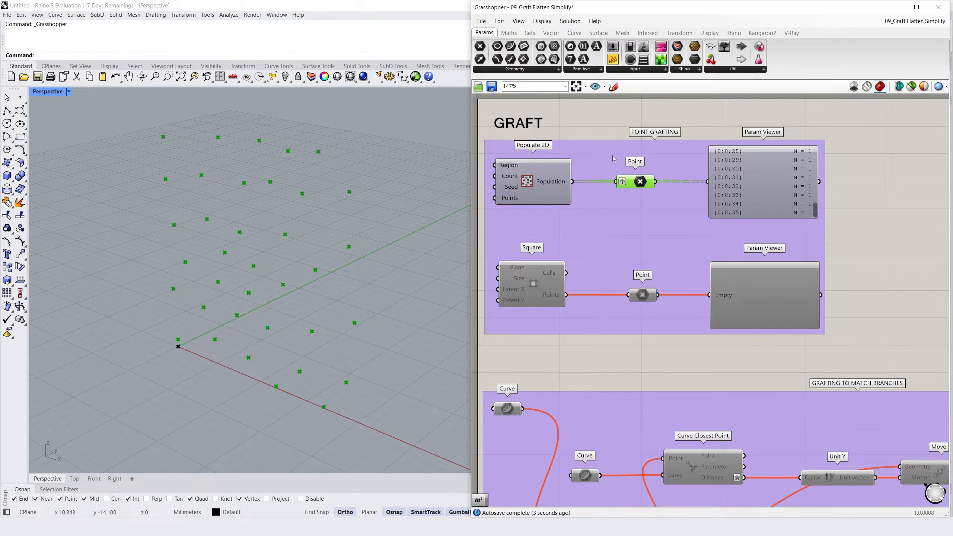
left_click_drag(480, 134, 874, 227)
right_click(861, 192)
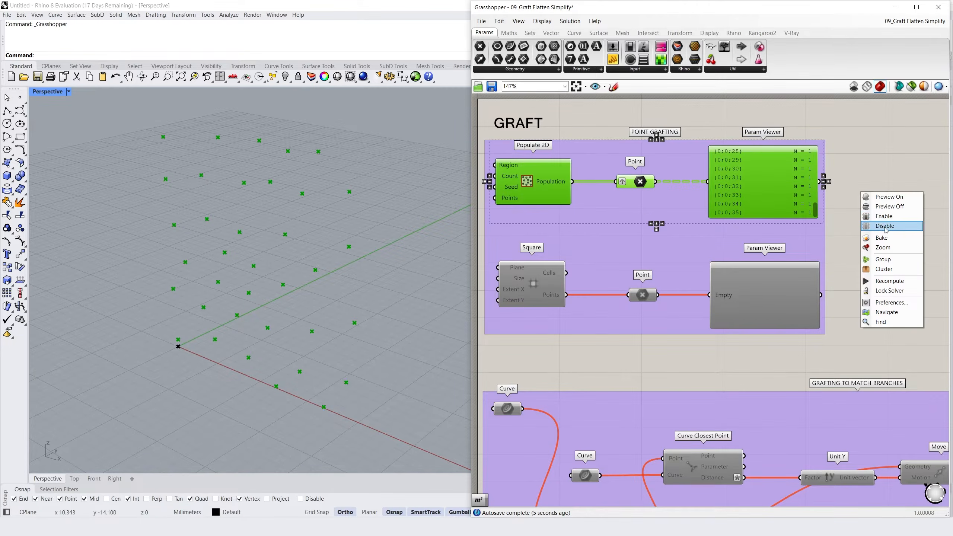
left_click(885, 226)
left_click_drag(482, 236, 856, 362)
right_click(873, 285)
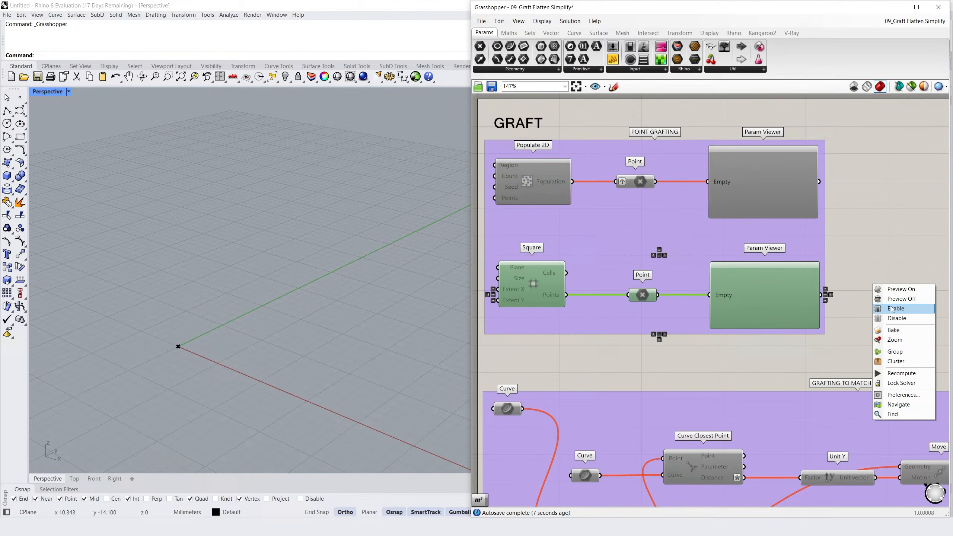
left_click(893, 309)
left_click(877, 292)
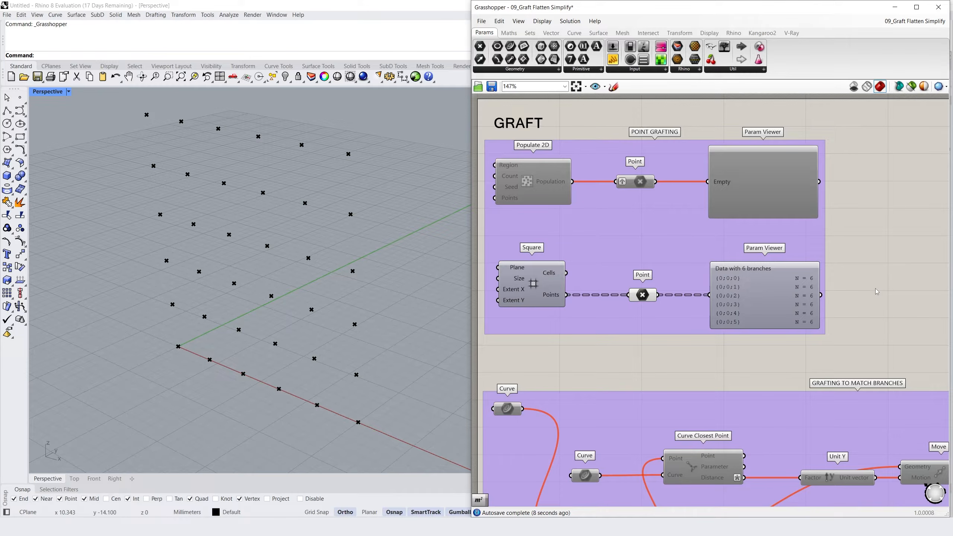
- Graft the Point parameter fed by the Square grid and review its branches in the Param Viewer
left_click(643, 296)
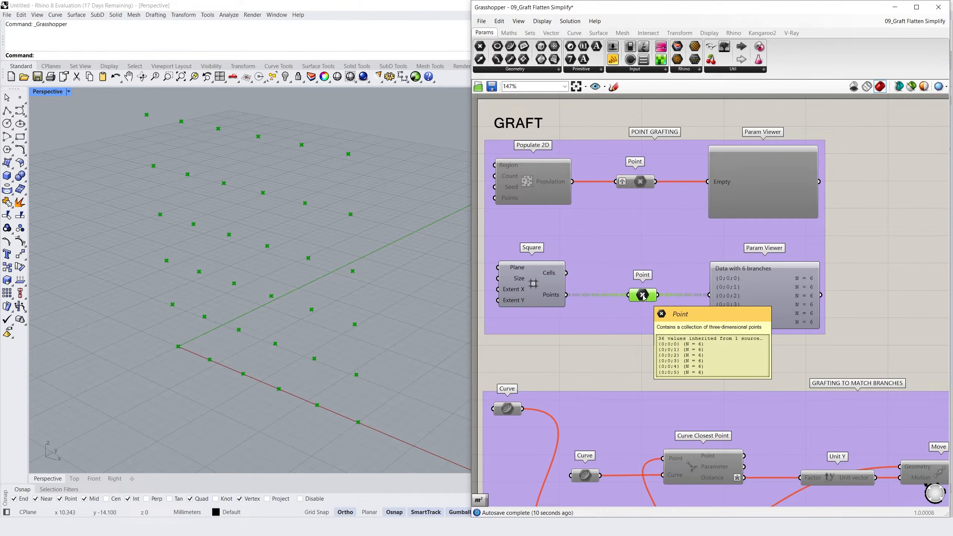
right_click(643, 297)
left_click(710, 373)
left_click(899, 352)
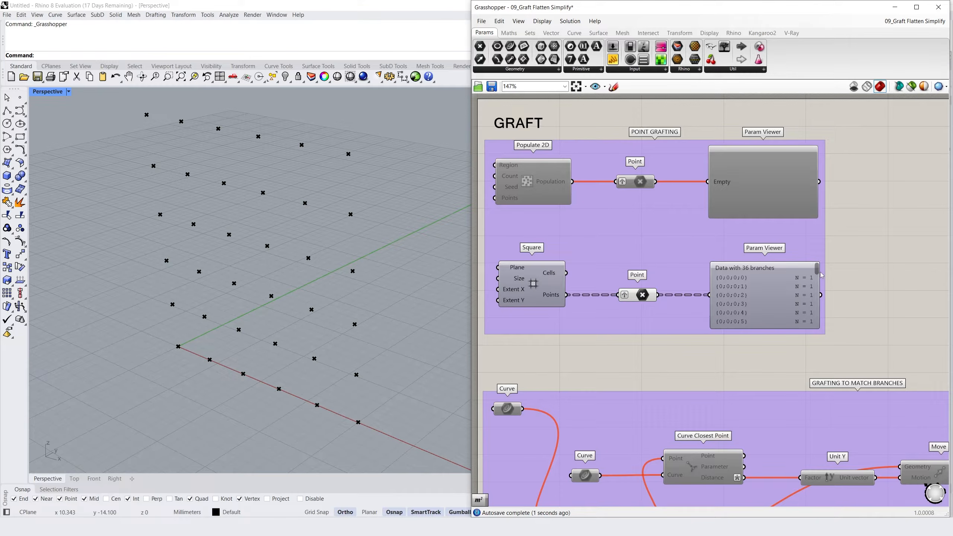
mouse_move(819, 271)
left_mouse_down()
mouse_move(812, 329)
mouse_move(818, 259)
left_mouse_up()
- Disable the Square row of the Point Grafting group and enable all components in the Grafting to Match Branches group
left_click_drag(480, 247, 834, 359)
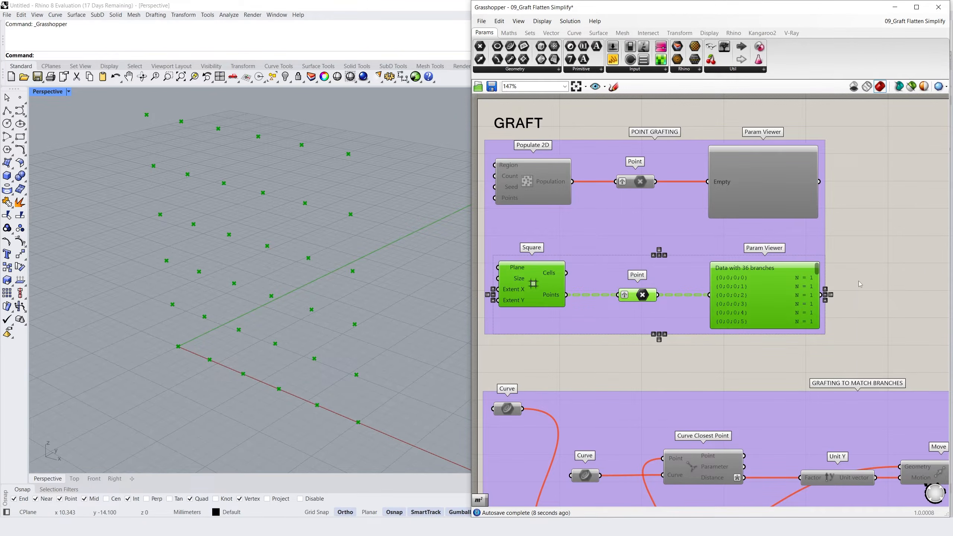
right_click(858, 281)
left_click(871, 316)
scroll(793, 313, "down", 5)
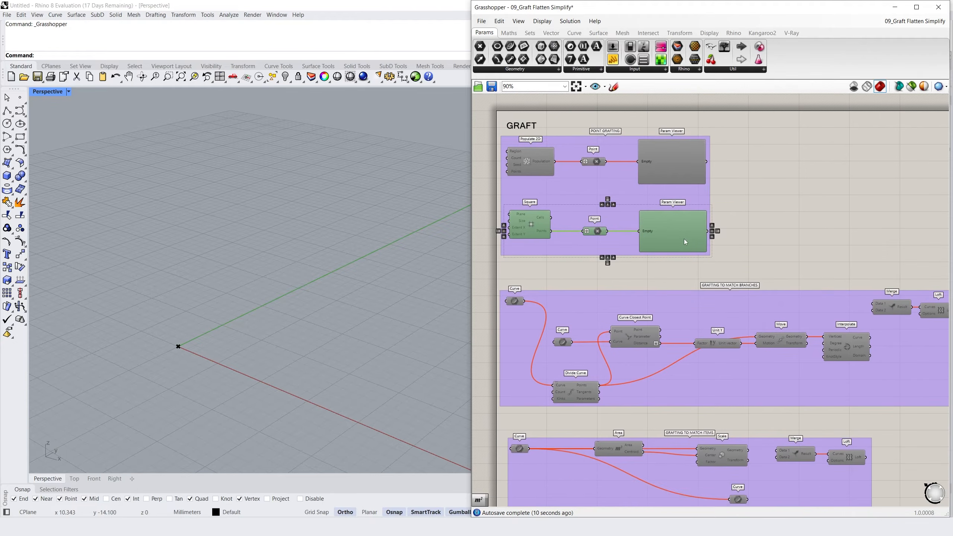
left_click_drag(483, 275, 949, 416)
right_click(810, 243)
left_click(833, 267)
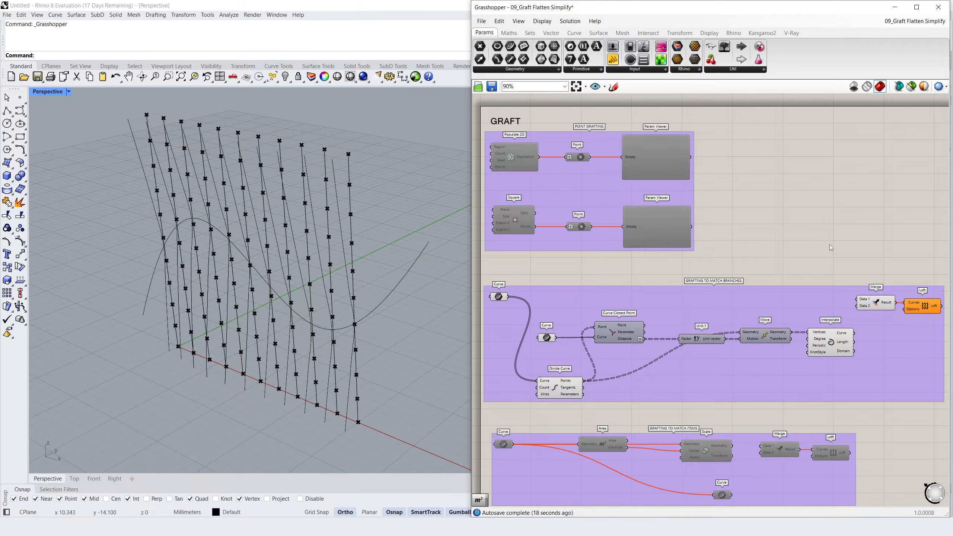
- Wire the topmost Curve and the Interpolate curve output into Merge, and add a Param Viewer that reads the Merge result
left_click_drag(508, 297, 859, 300)
left_click_drag(855, 332, 858, 305)
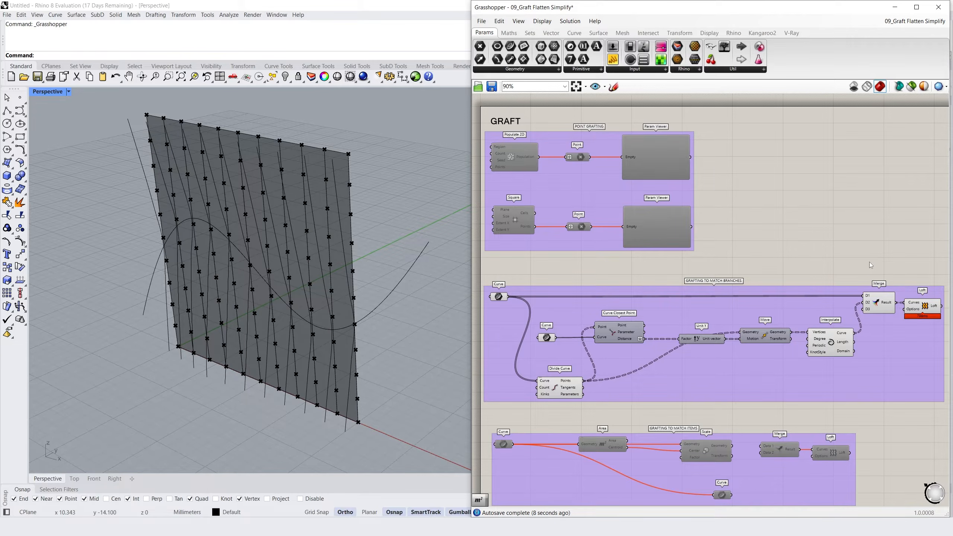
left_click_drag(725, 47, 897, 249)
left_click_drag(897, 305, 863, 252)
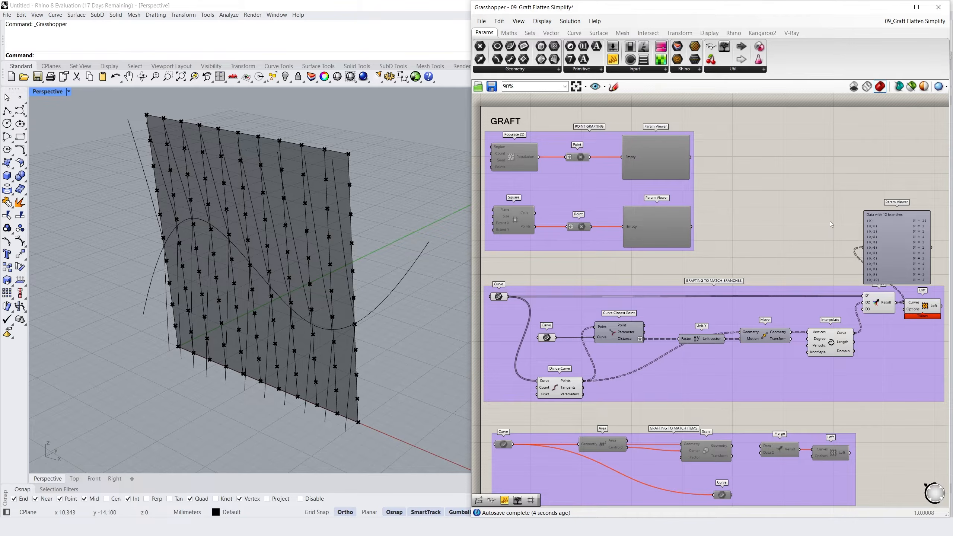
- Graft the D1 input of Merge and look at the resulting loft strips in the Rhino perspective view
right_click(868, 297)
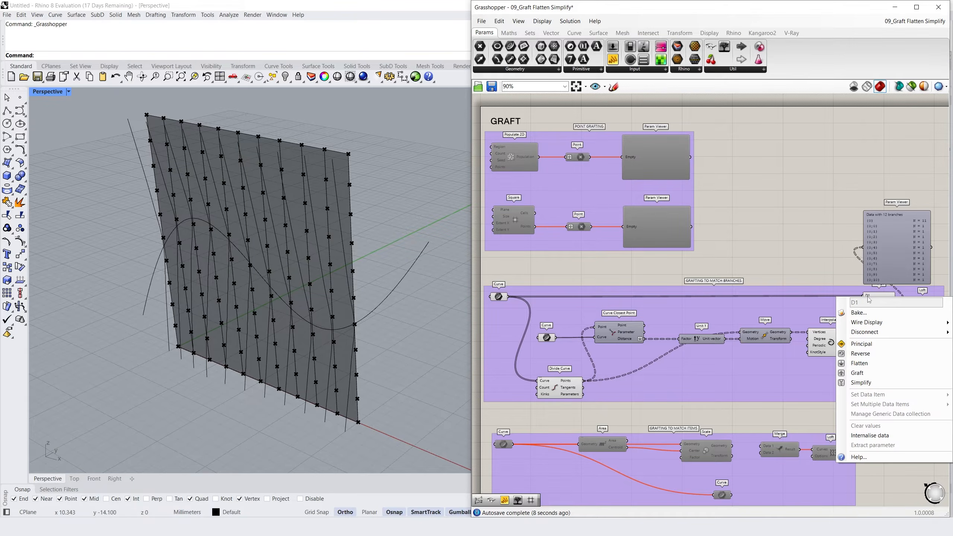
left_click(860, 373)
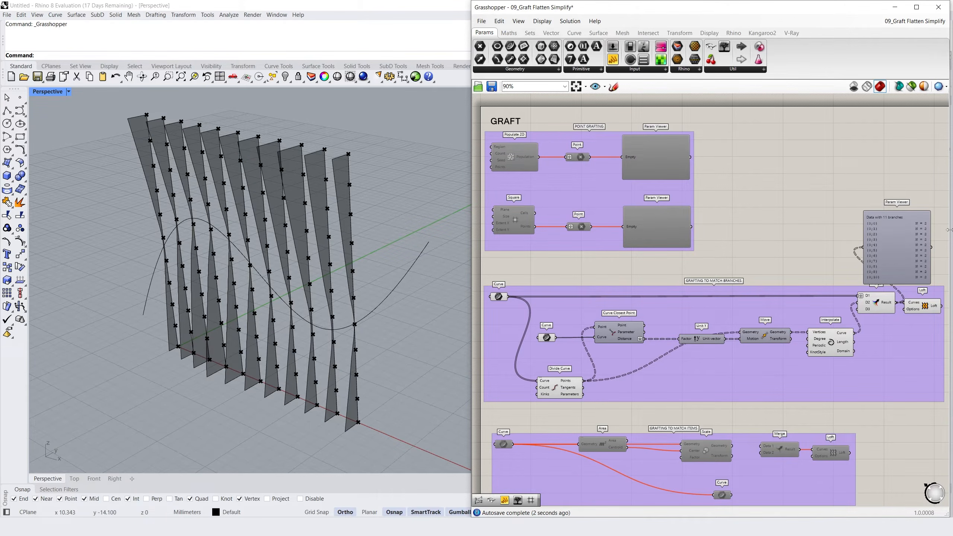
mouse_move(376, 291)
right_mouse_down()
mouse_move(337, 295)
mouse_move(360, 293)
right_mouse_up()
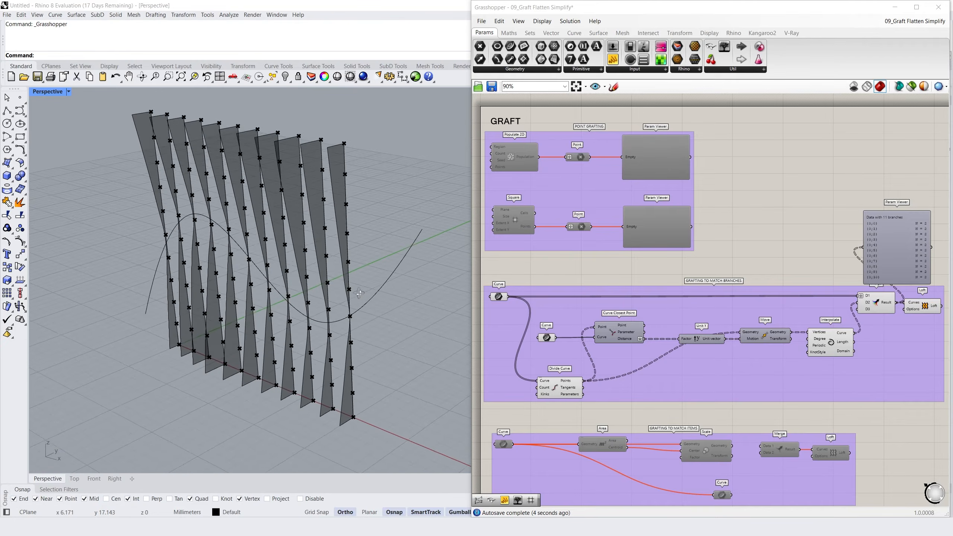
- Disable the Grafting to Match Branches components and enable the Grafting to Match Items components
left_click_drag(939, 415, 481, 261)
right_click(533, 266)
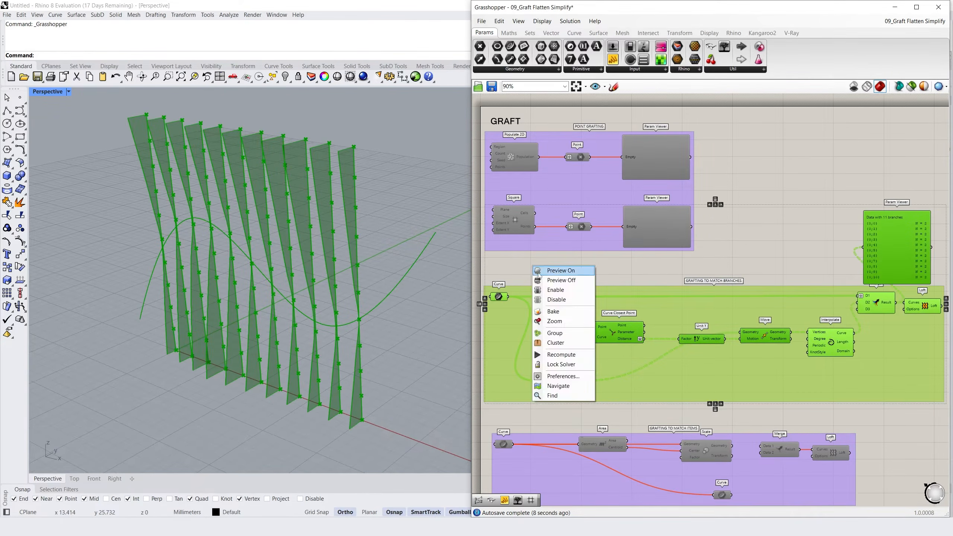
left_click(559, 300)
scroll(601, 259, "down", 5)
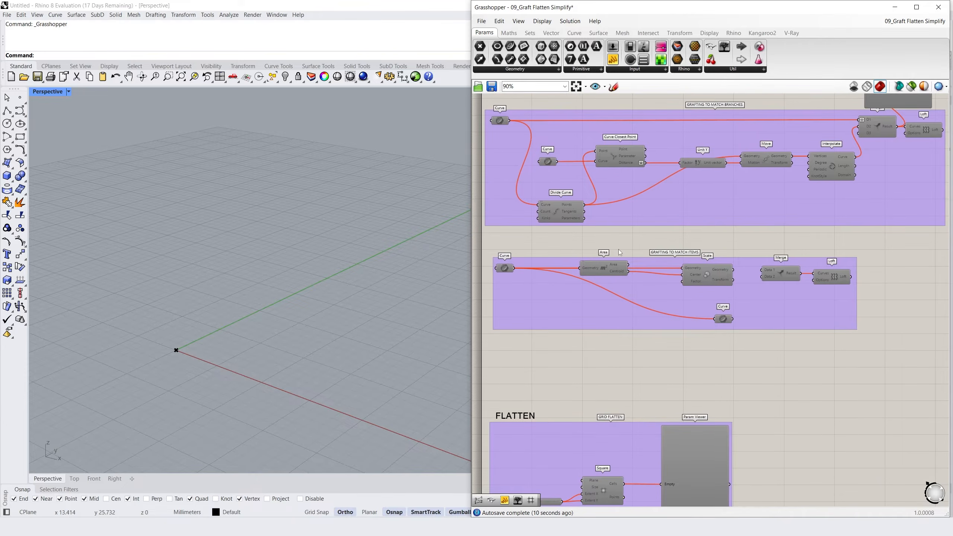
scroll(620, 253, "up", 2)
left_click_drag(909, 377, 474, 250)
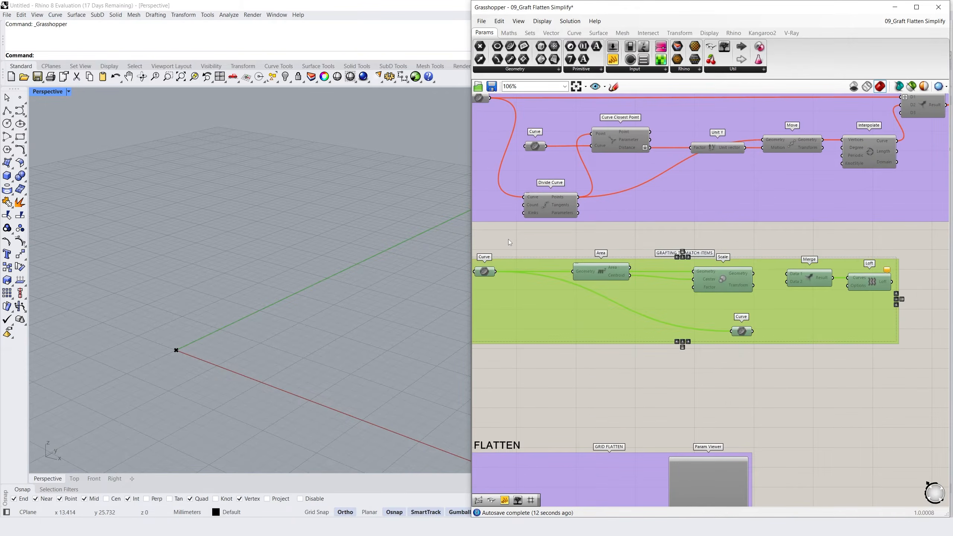
right_click(479, 242)
left_click(499, 267)
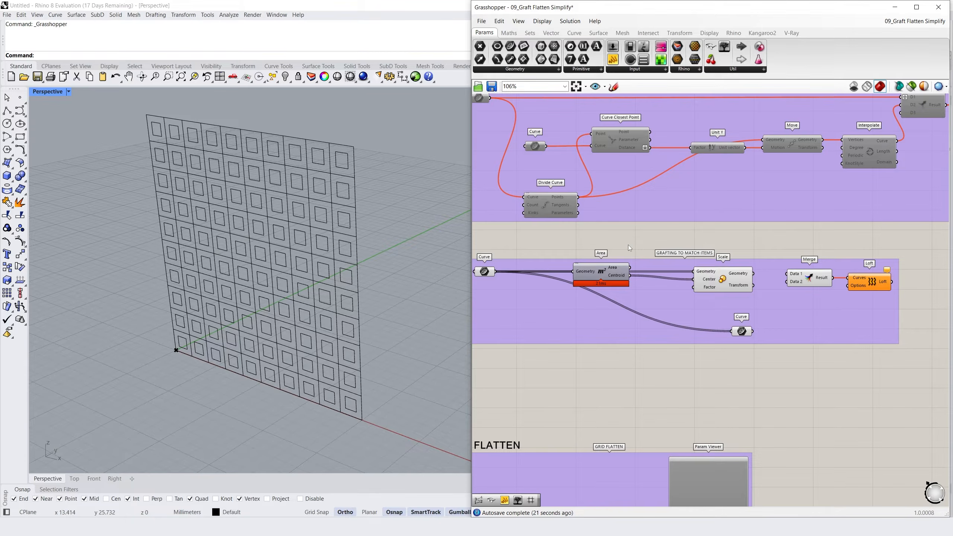
- Wire Scale's Geometry output and the Curve parameter below it into Merge, and add a Param Viewer that reads the Merge result
left_click_drag(753, 274, 790, 275)
left_click_drag(753, 331, 790, 282)
left_click_drag(724, 47, 853, 329)
left_click_drag(835, 282, 815, 330)
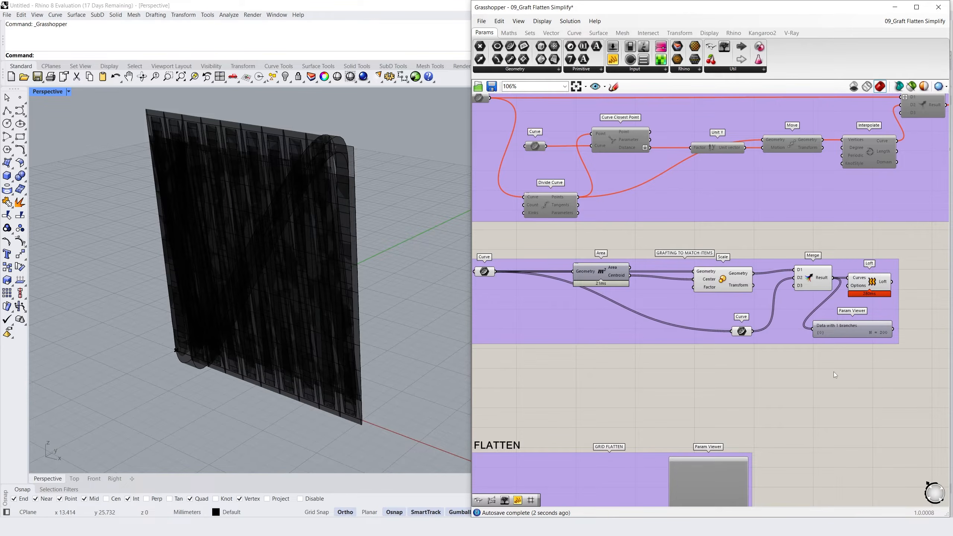
- Graft Scale's Geometry output and the Curve parameter that feed Merge, and enlarge the new Param Viewer downward
right_click(744, 273)
left_click(766, 331)
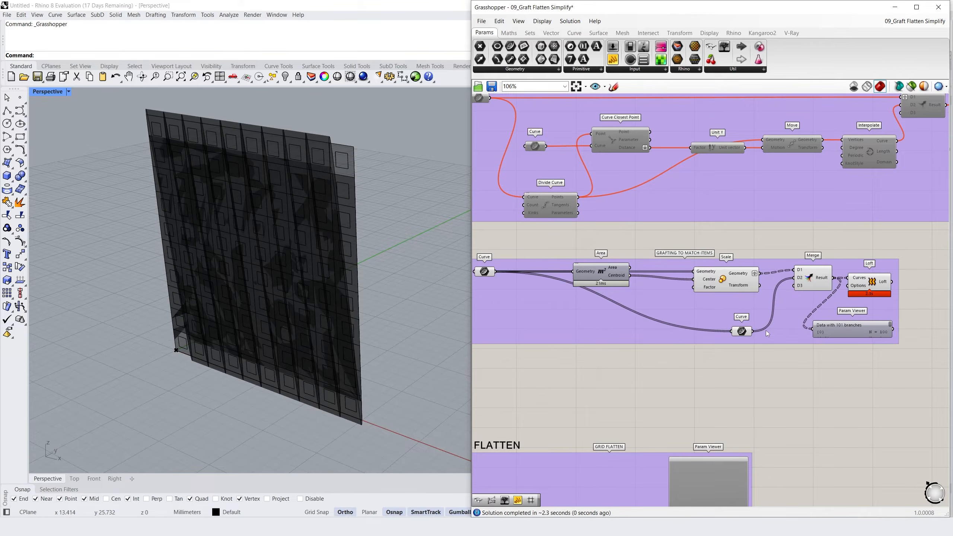
right_click(742, 331)
left_click(766, 418)
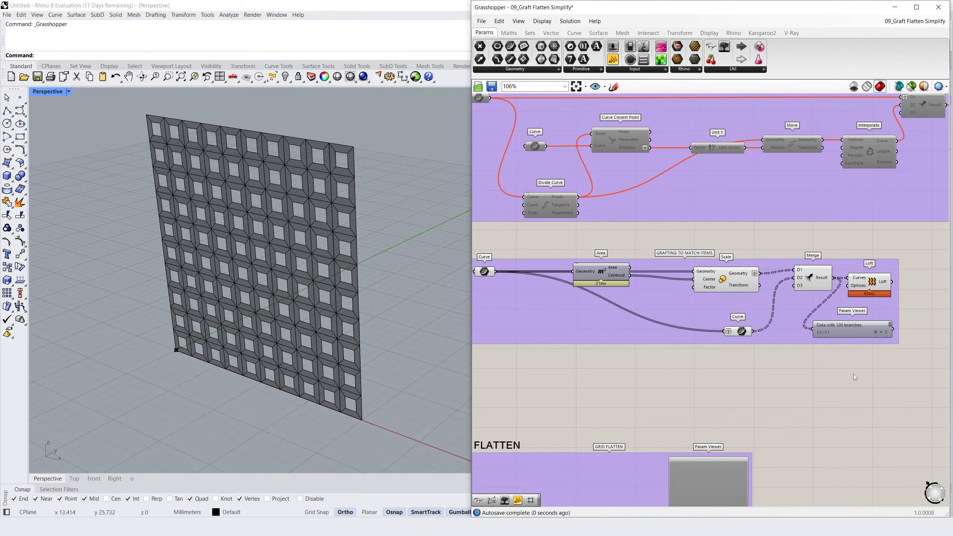
left_click_drag(850, 337, 851, 389)
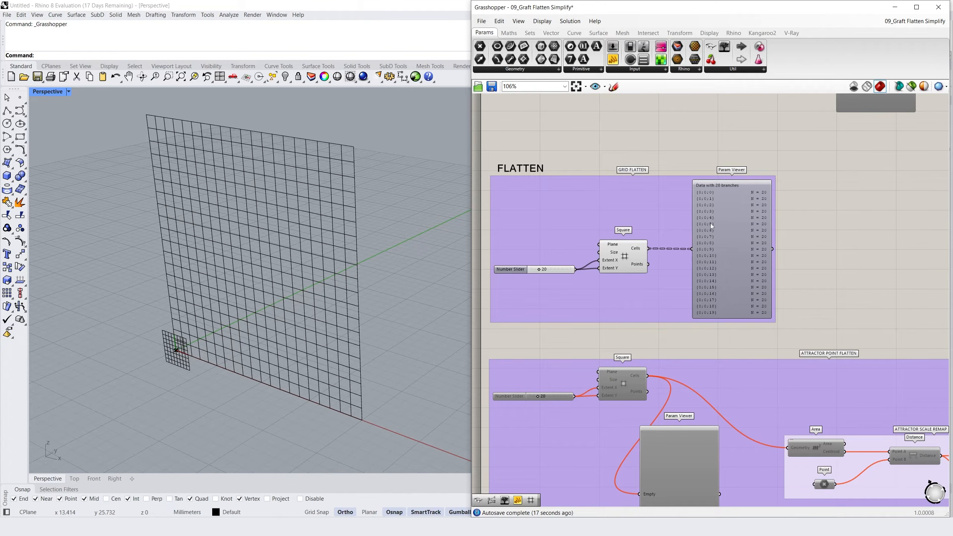
- Flatten the Cells output of the Grid Flatten group's Square component and disable that group's components
right_click(637, 250)
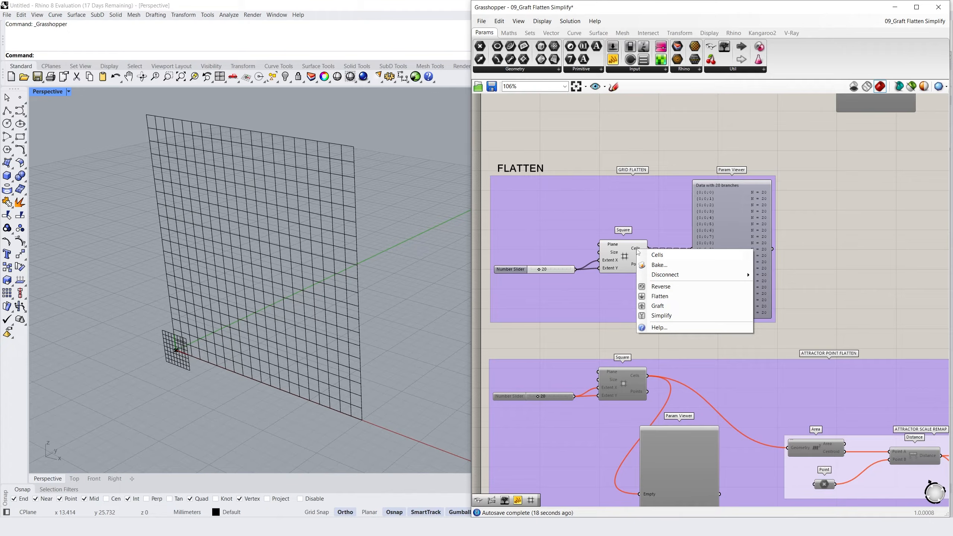
left_click(660, 296)
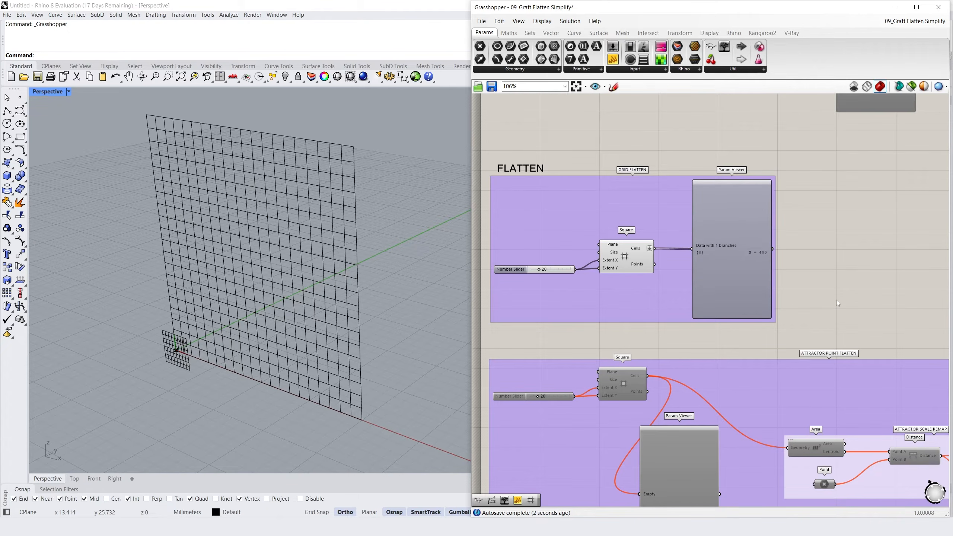
left_click_drag(829, 324, 553, 200)
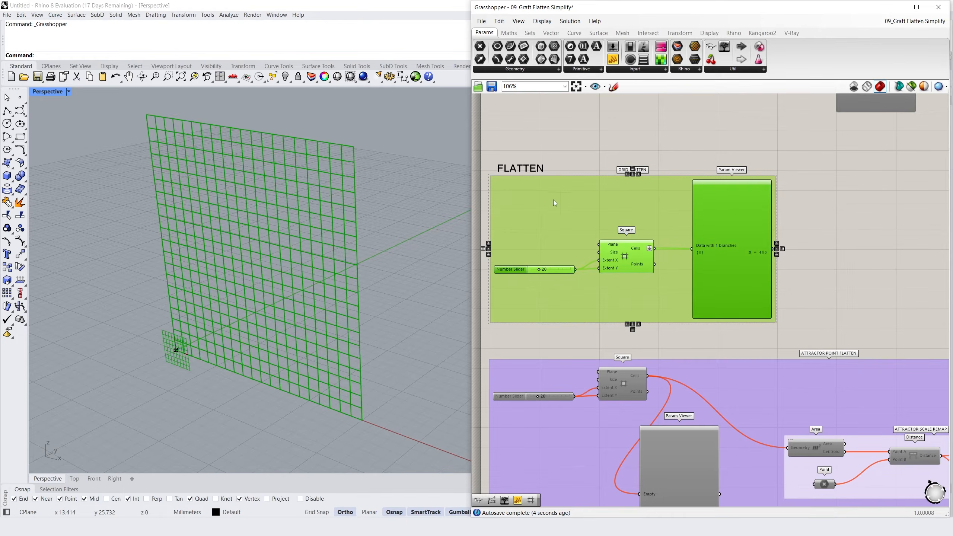
left_click_drag(920, 349, 855, 213)
left_click(885, 249)
- Enable all components in the Attractor Point Flatten group
scroll(725, 246, "down", 2)
right_click_drag(724, 244, 611, 172)
mouse_move(652, 195)
right_mouse_down()
mouse_move(678, 188)
mouse_move(668, 186)
right_mouse_up()
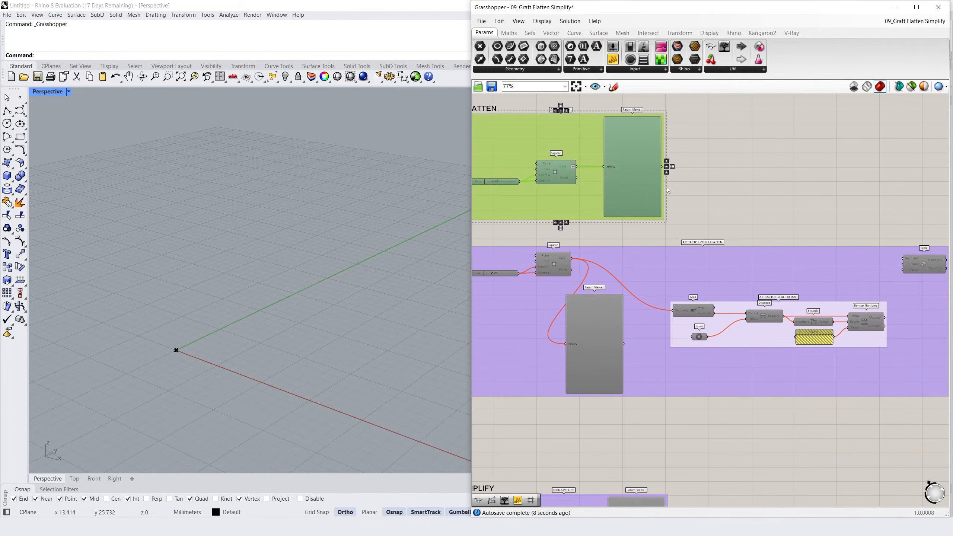
left_click_drag(919, 432, 499, 248)
right_click(557, 235)
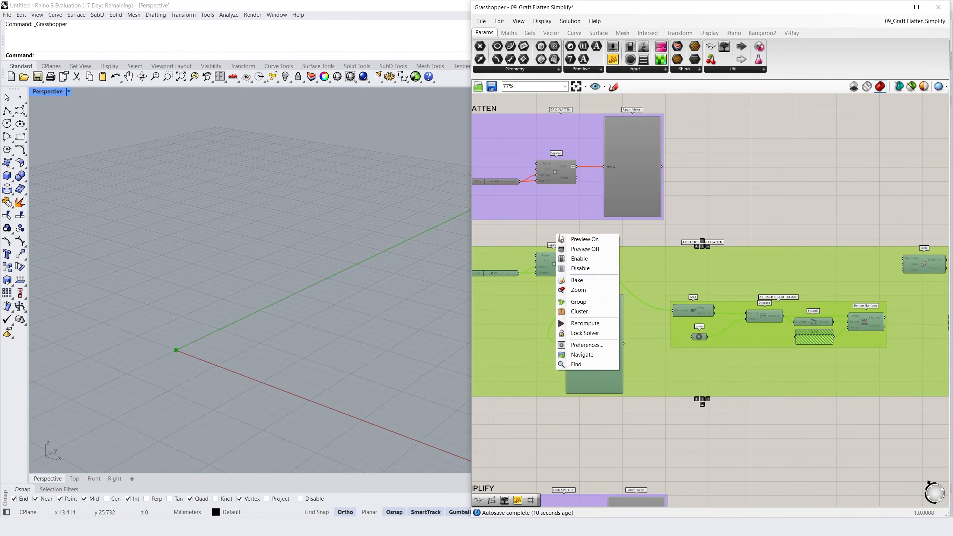
left_click(580, 258)
left_click(765, 206)
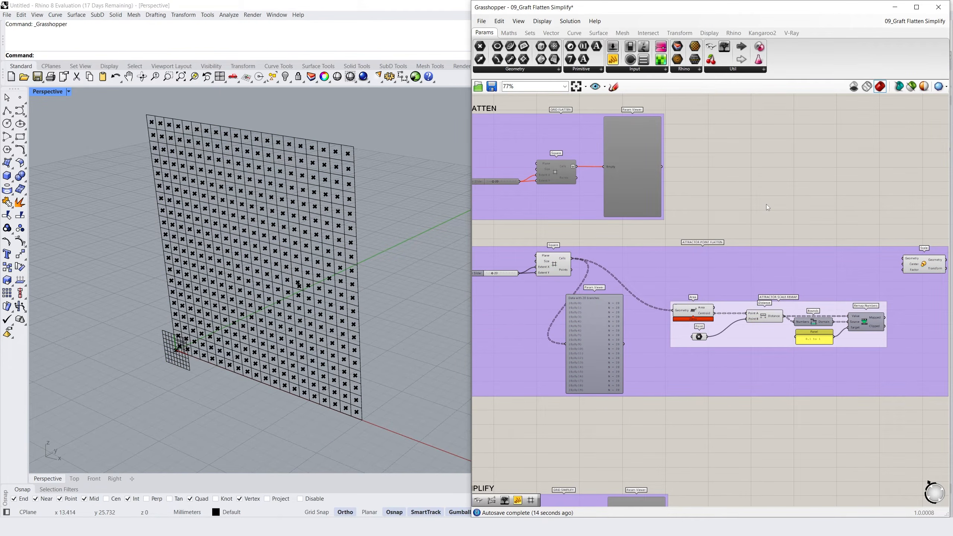
- Wire the Square's Cells, the Area's Centroid and the Remap Numbers' Mapped output into Scale's Geometry, Center and Factor inputs
left_click(551, 268)
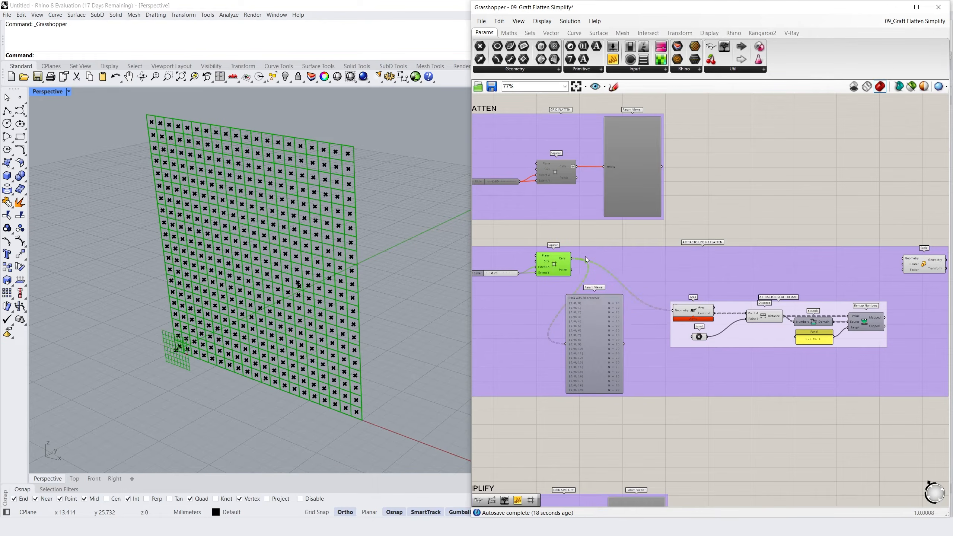
left_click(697, 314)
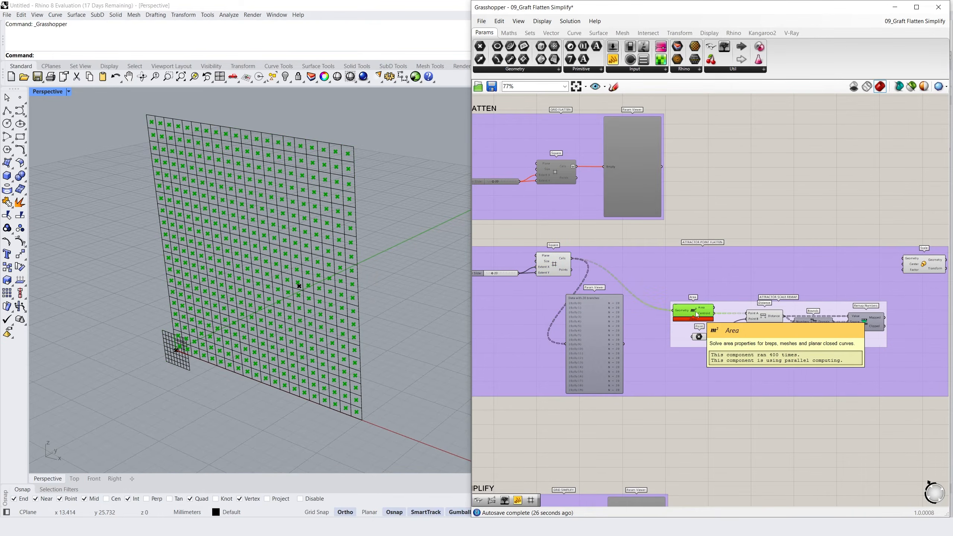
left_click(700, 338)
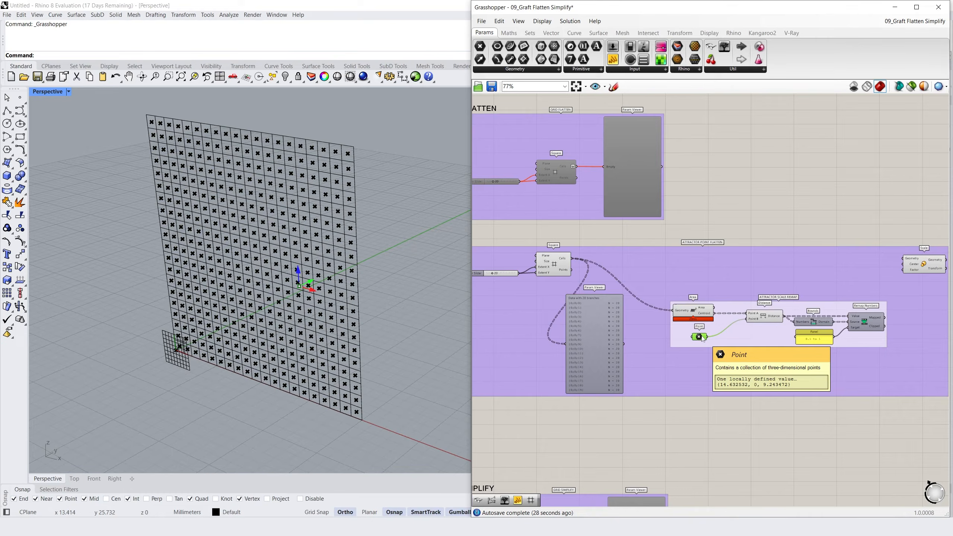
left_click(864, 324)
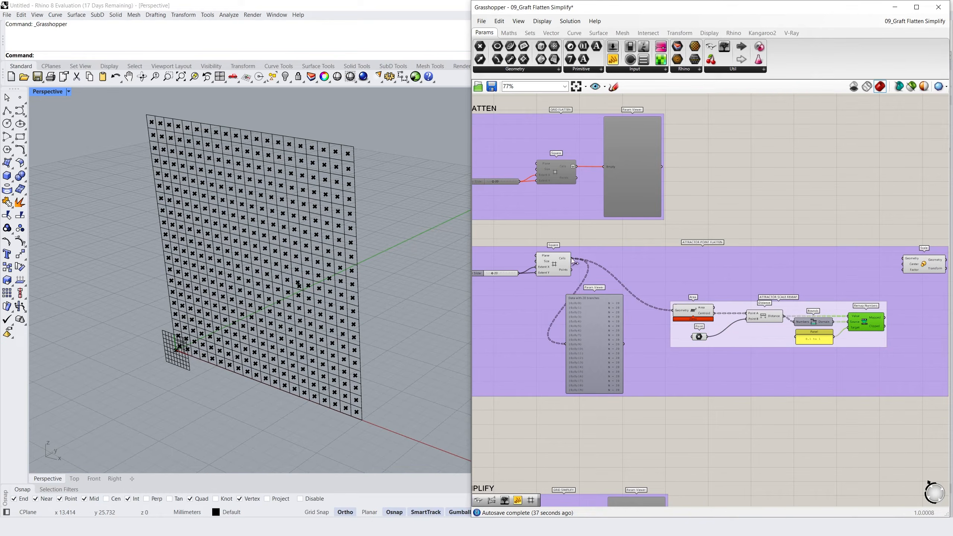
left_click_drag(576, 262, 904, 260)
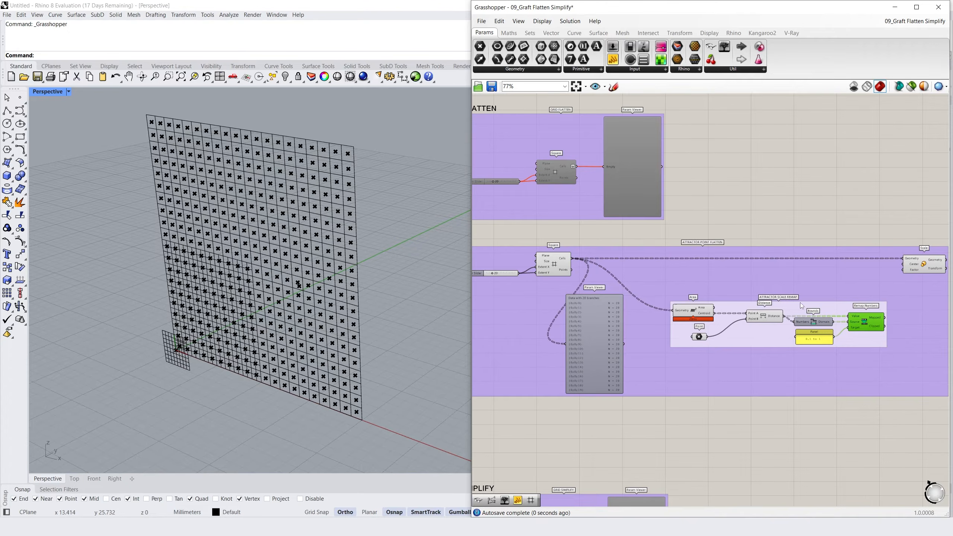
left_click_drag(714, 315, 902, 270)
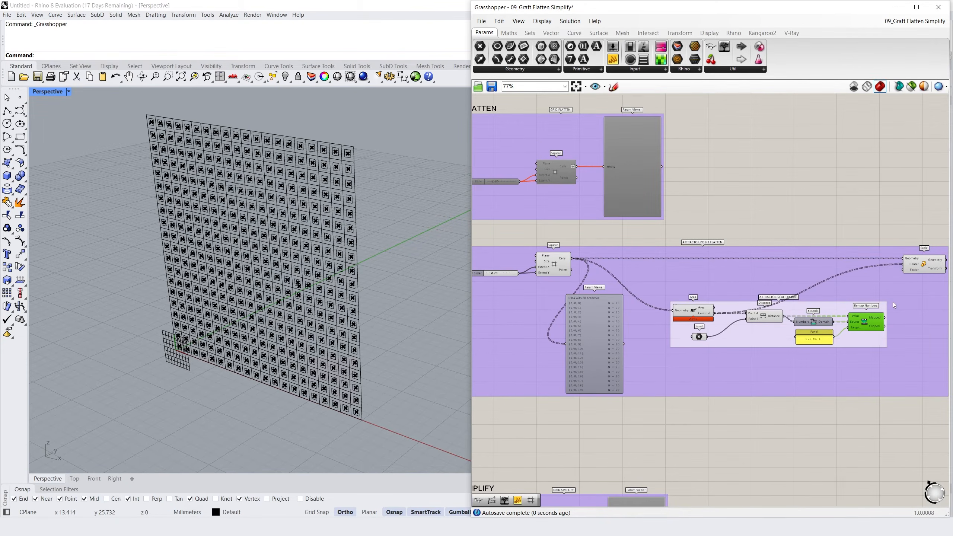
left_click_drag(885, 318, 903, 269)
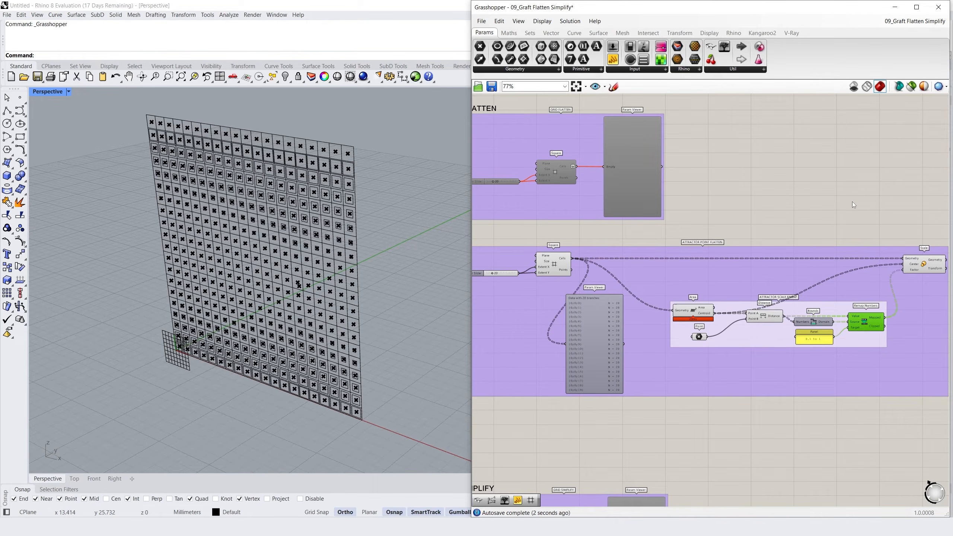
- Turn off the preview of the Area component in the Attractor Point Flatten group
right_click_drag(391, 207, 309, 200)
right_click(696, 313)
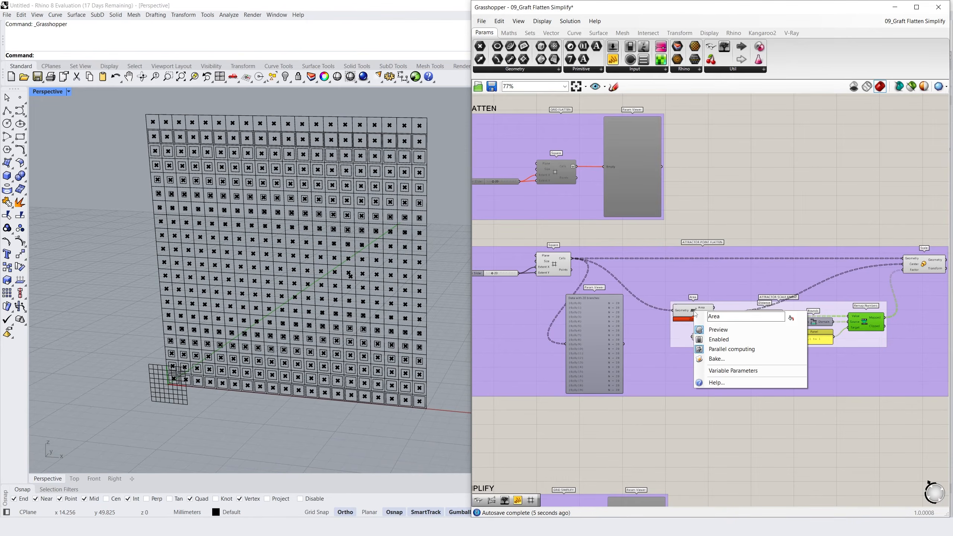
left_click(713, 330)
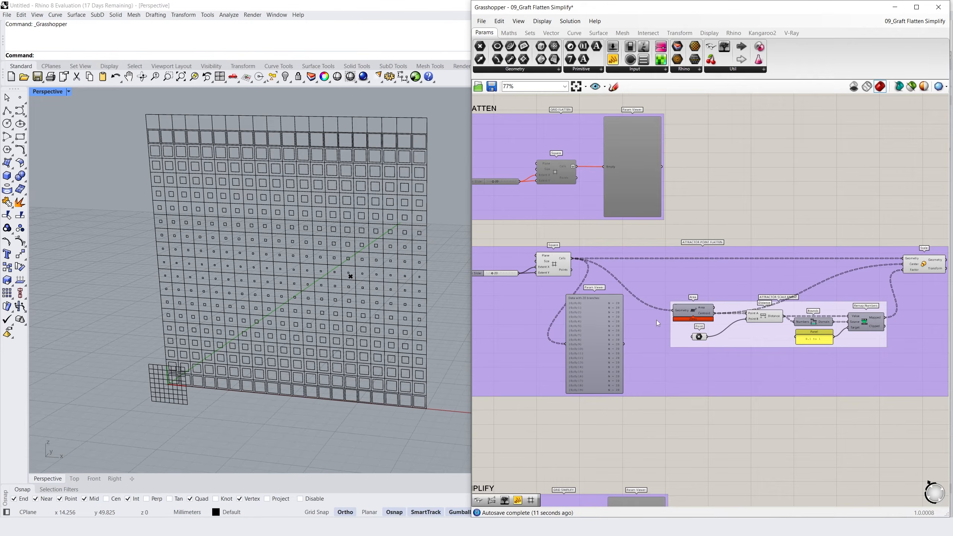
- Flatten the Cells output of the Square component in the Attractor Point Flatten group
mouse_move(593, 343)
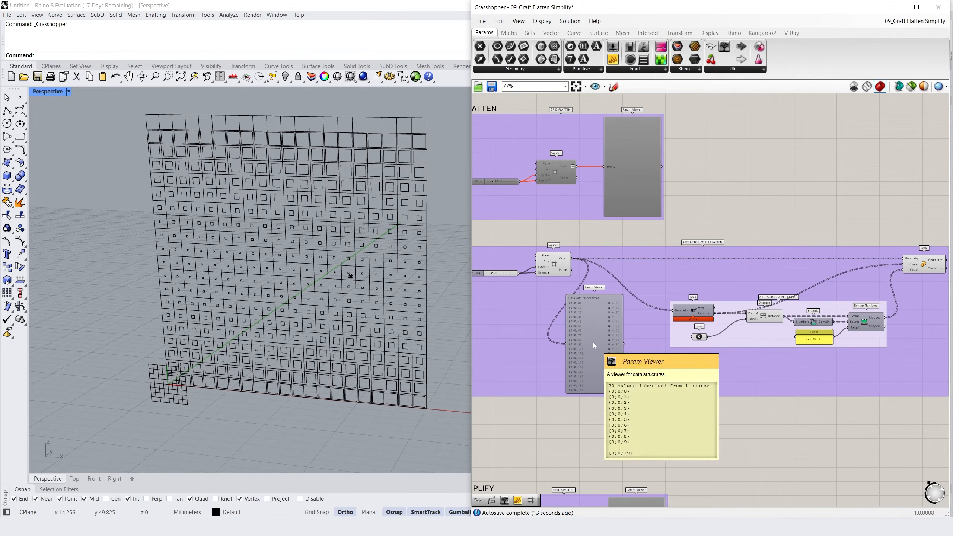
right_click(564, 263)
left_click(591, 307)
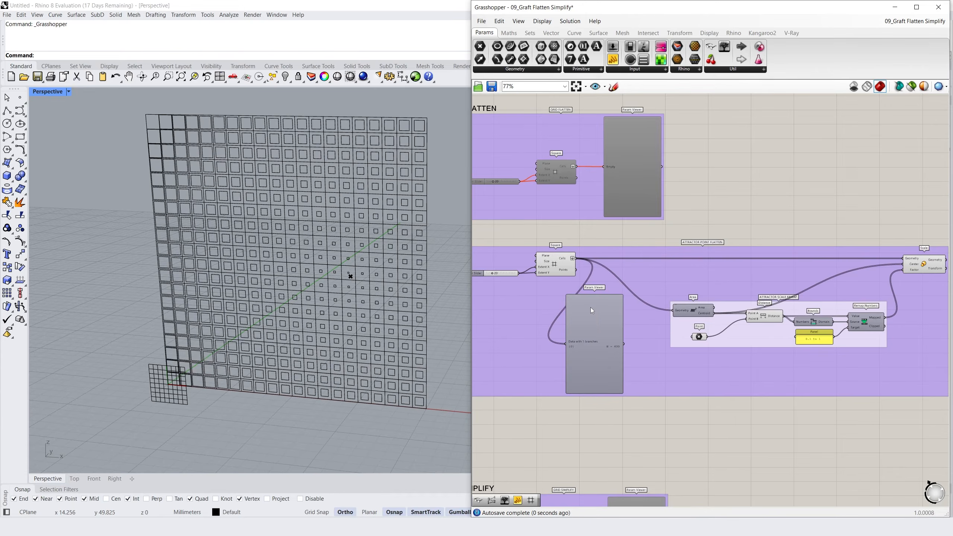
mouse_move(590, 307)
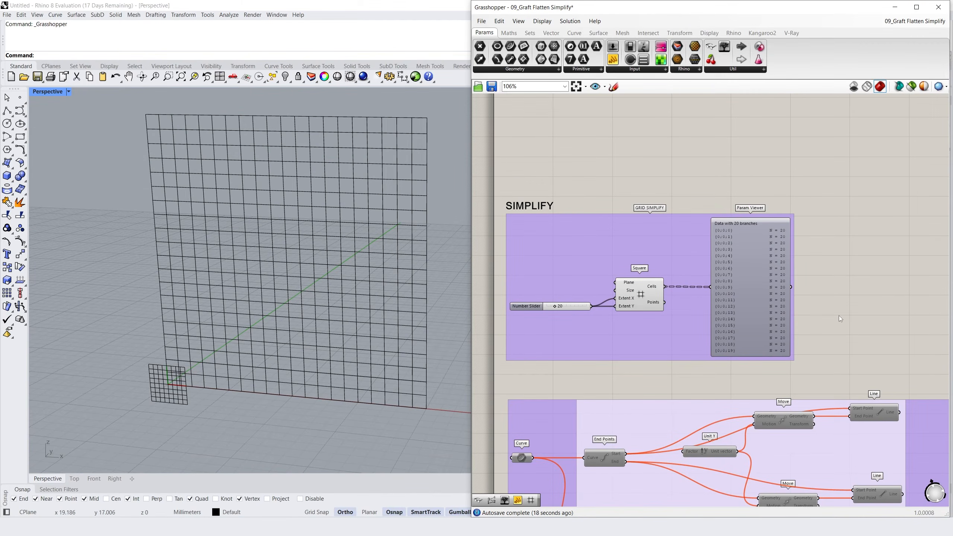
- Simplify the Cells output of the Grid Simplify group's Square component and disable that group's components
right_click(655, 286)
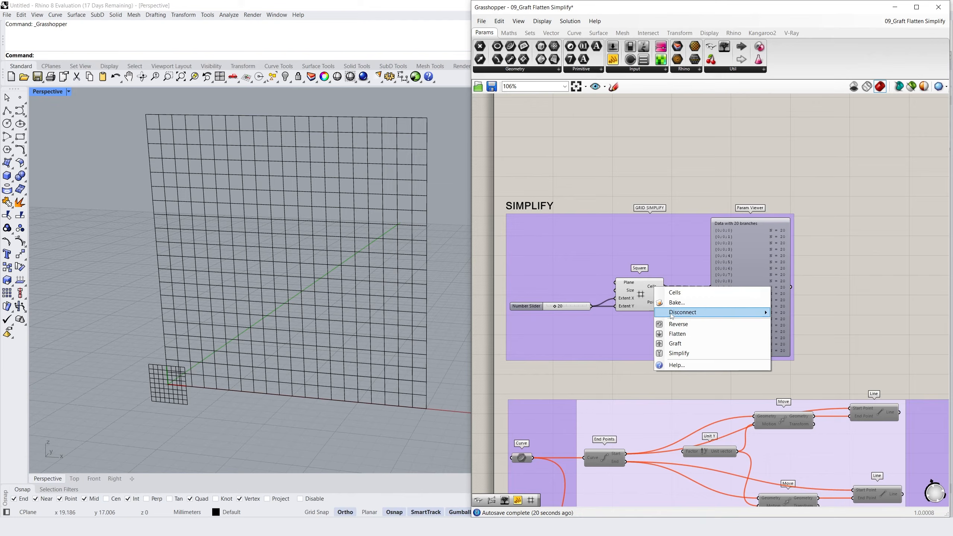
left_click(691, 353)
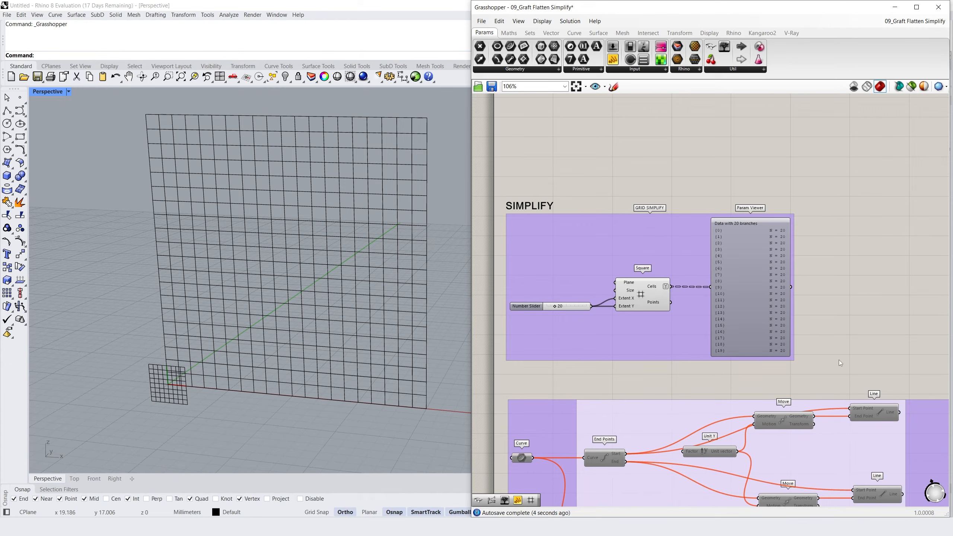
left_click_drag(861, 361, 501, 210)
right_click(668, 181)
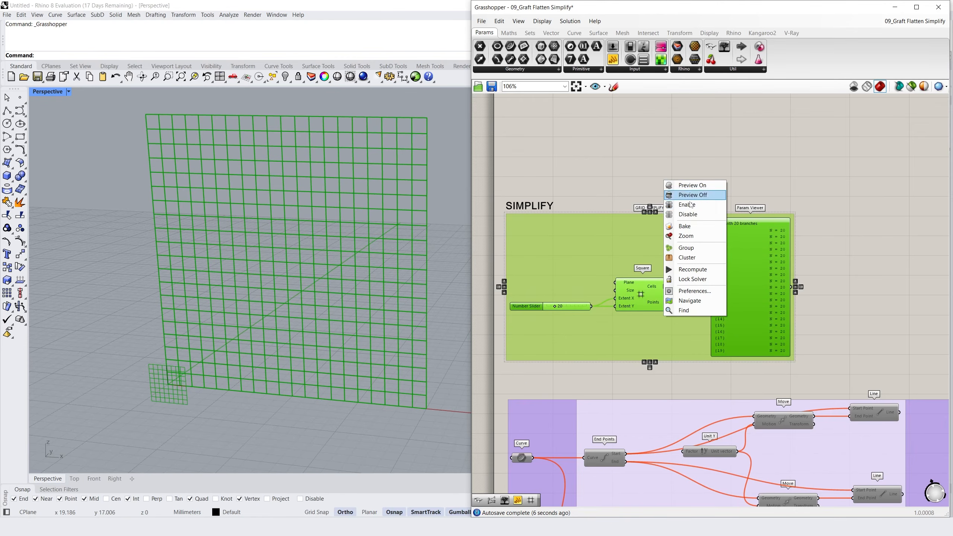
left_click(694, 227)
- Enable all components of the large group below Grid Simplify, from the Curve parameter through to Extrude
scroll(819, 377, "down", 3)
right_click_drag(818, 376, 709, 250)
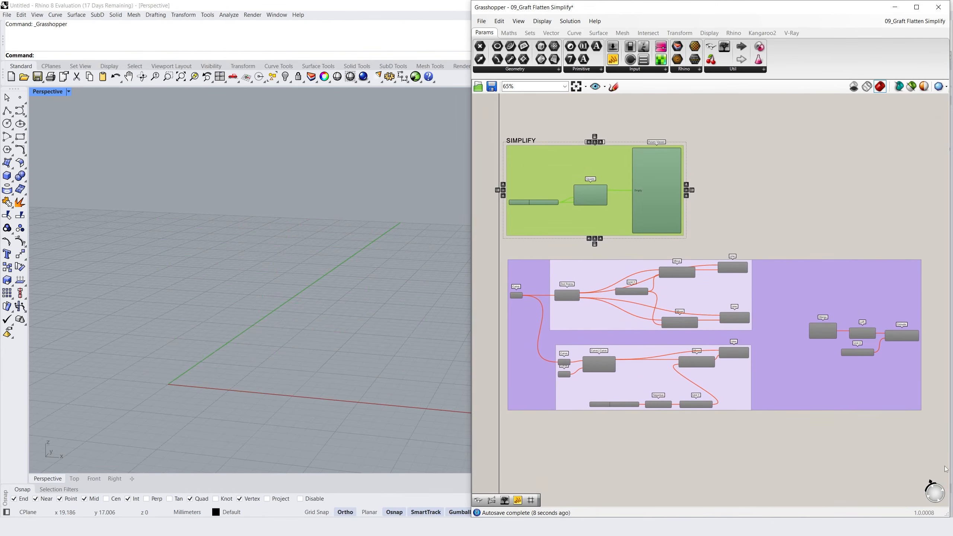
left_click(920, 439)
left_click_drag(920, 440, 487, 248)
right_click(559, 244)
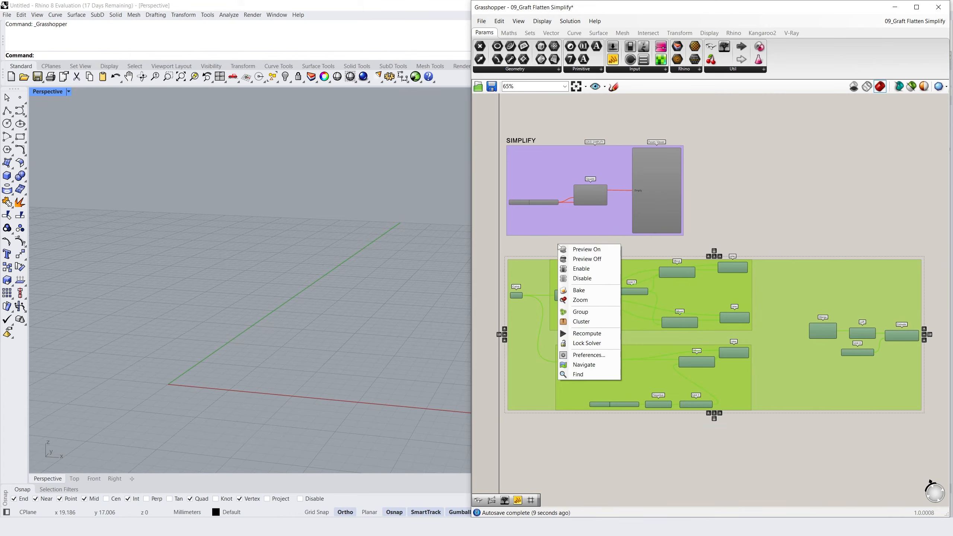
left_click(578, 270)
- Widen the Grasshopper window to fit the whole enabled group and orbit the Rhino perspective to show the lines and points
scroll(644, 325, "up", 2)
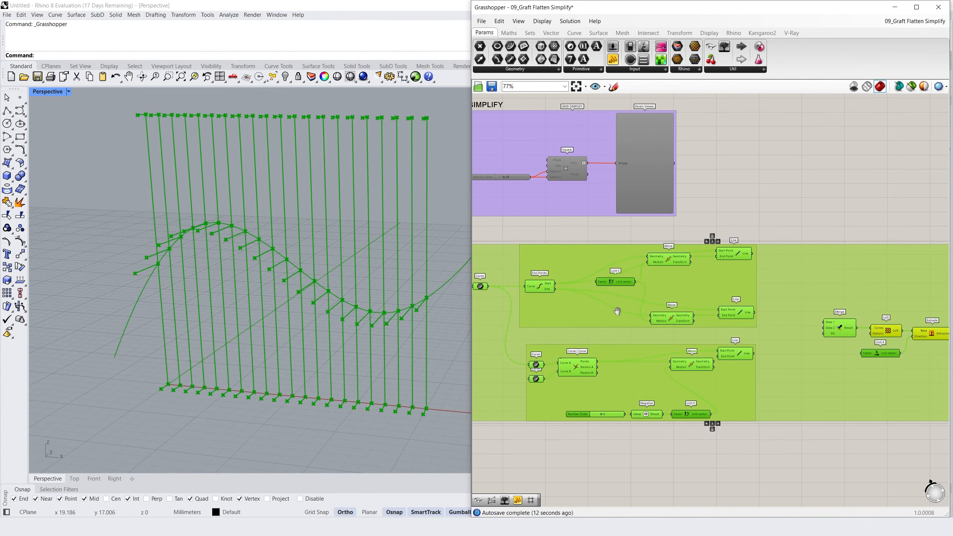
left_click_drag(472, 374, 409, 374)
right_click_drag(518, 377, 571, 375)
scroll(570, 374, "up", 1)
left_click(598, 474)
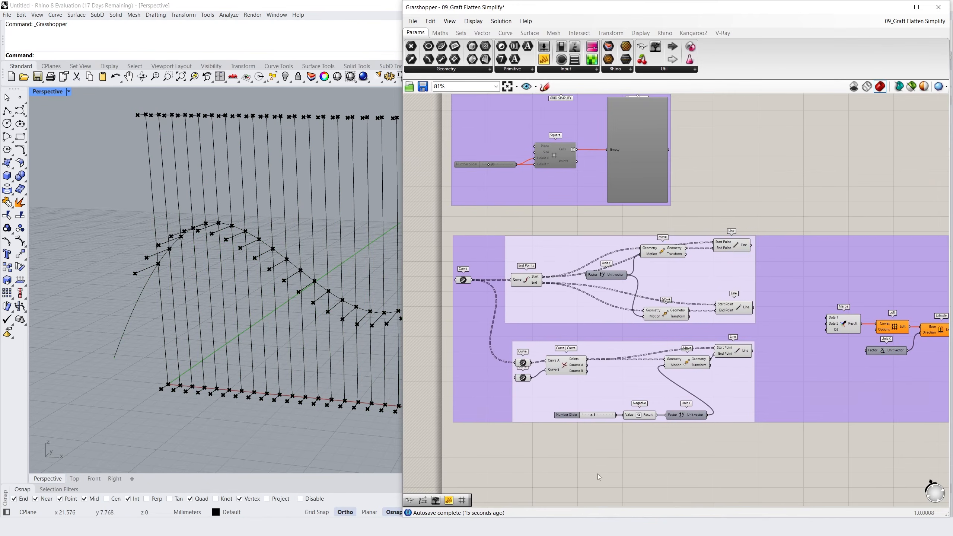
right_click_drag(607, 467, 584, 466)
right_click_drag(330, 342, 234, 379)
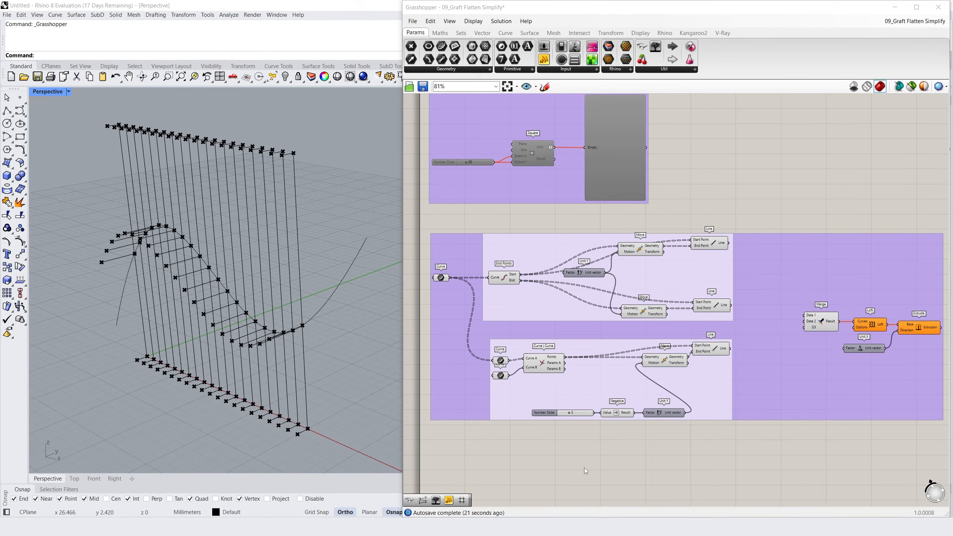
- Examine which geometry the Curve parameters and the End Points, Move, Line and Curve | Curve components produce in the viewport
left_click(441, 277)
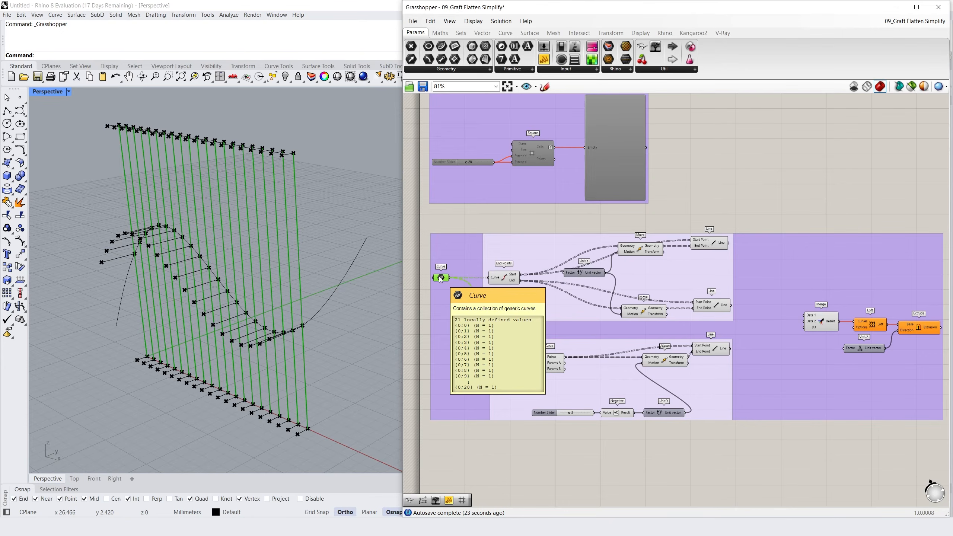
left_click(505, 281)
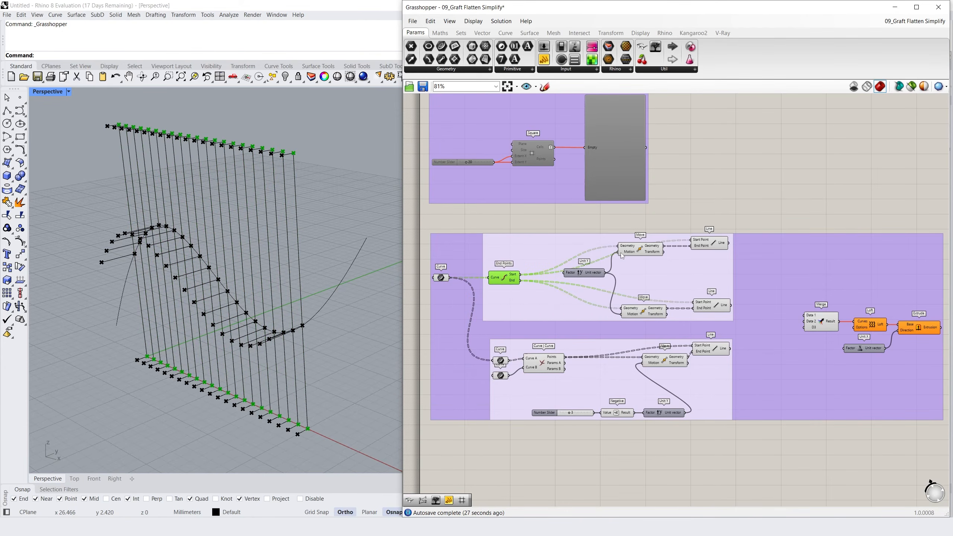
left_click(640, 249)
left_click(648, 314)
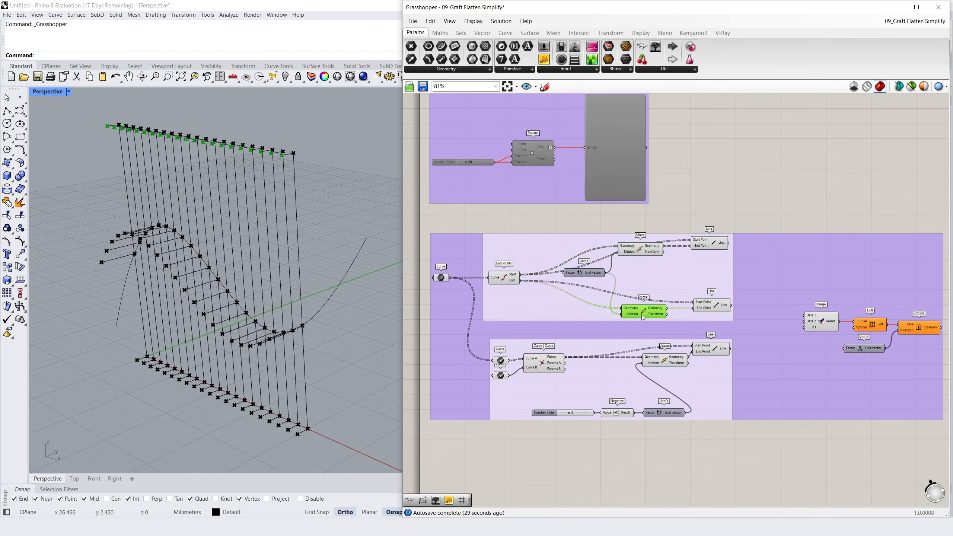
left_click(704, 245)
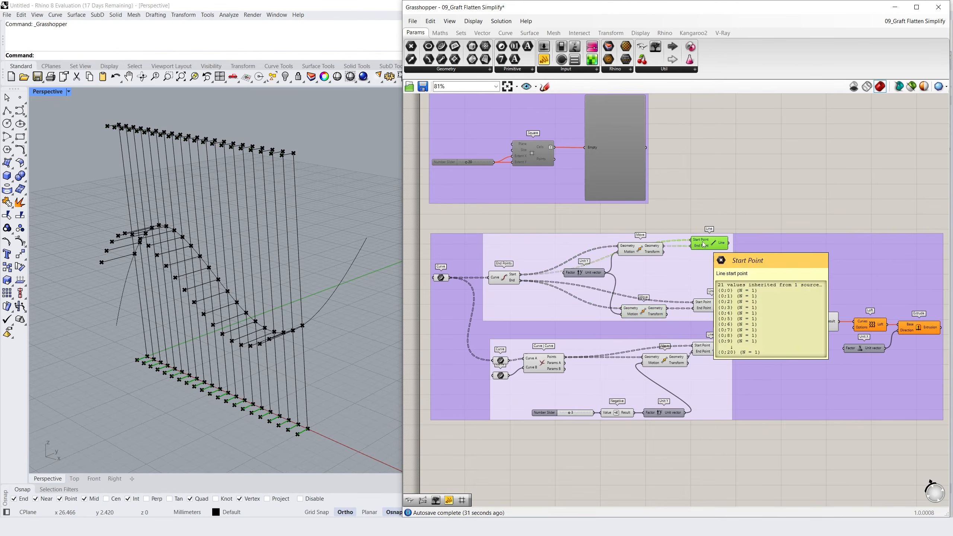
left_click(712, 306)
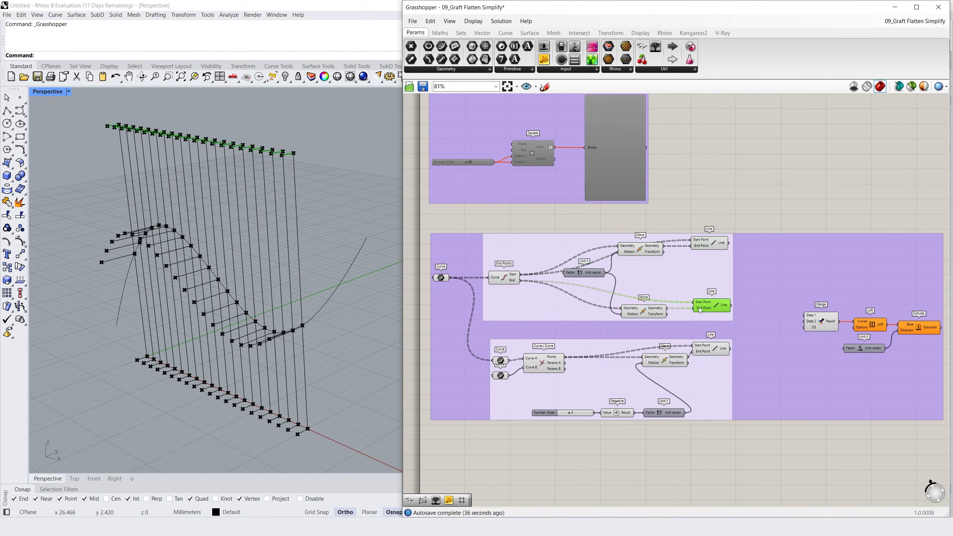
left_click(541, 365)
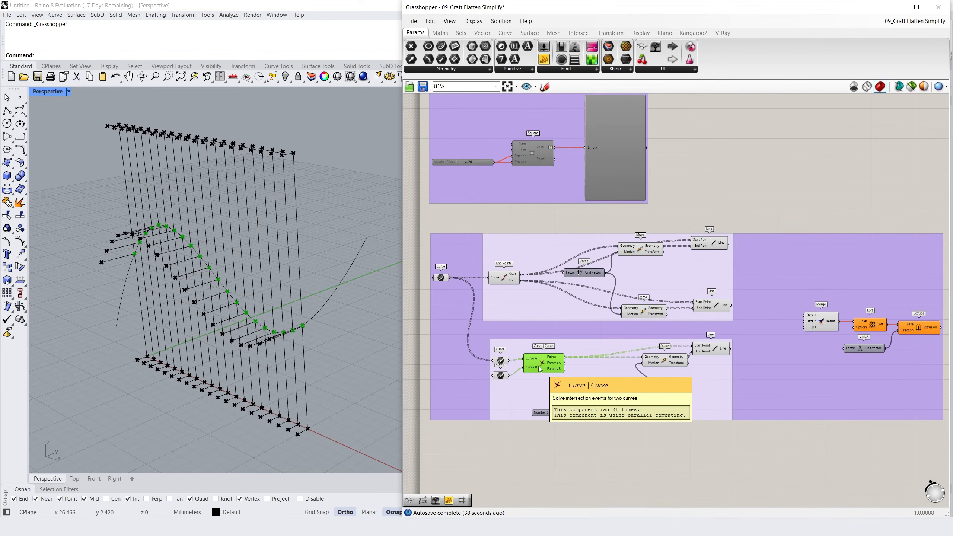
left_click(501, 361)
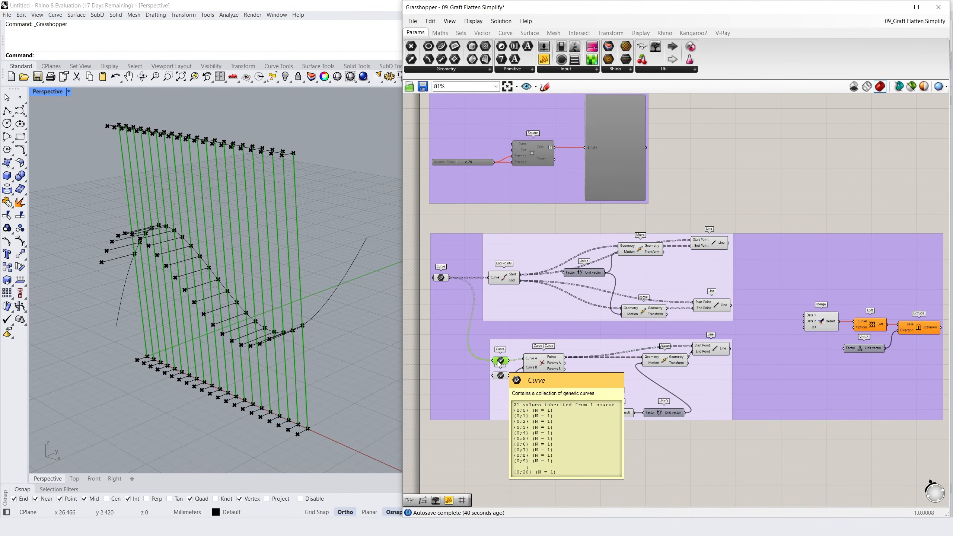
left_click(500, 375)
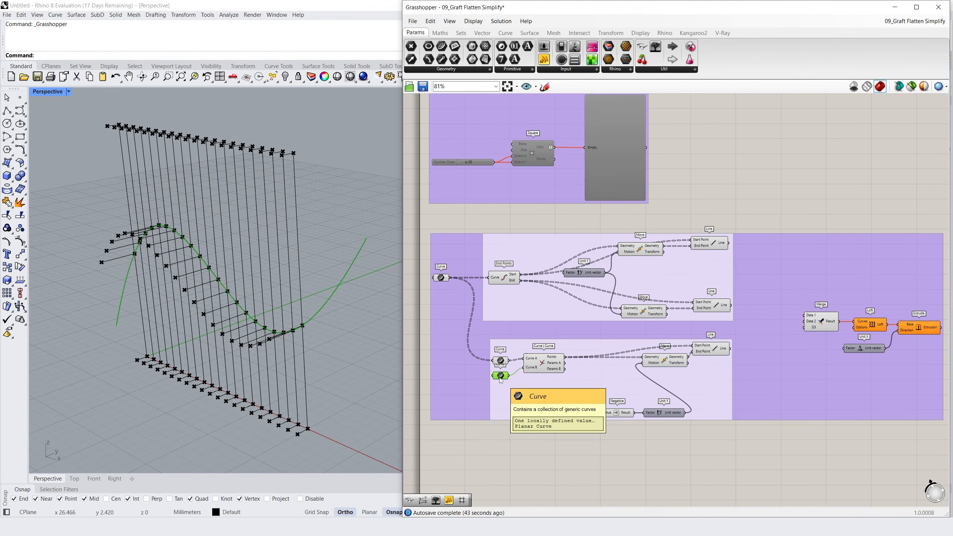
left_click(666, 360)
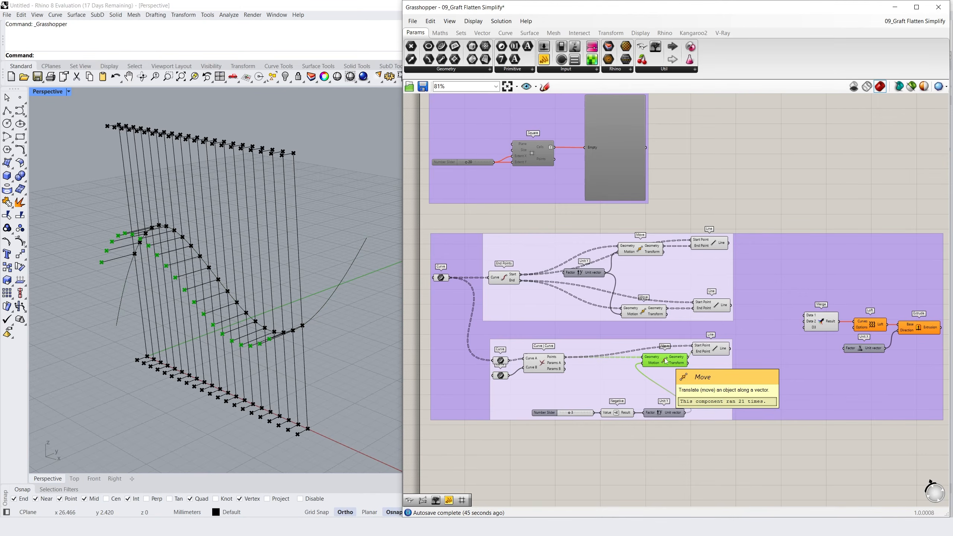
left_click(715, 350)
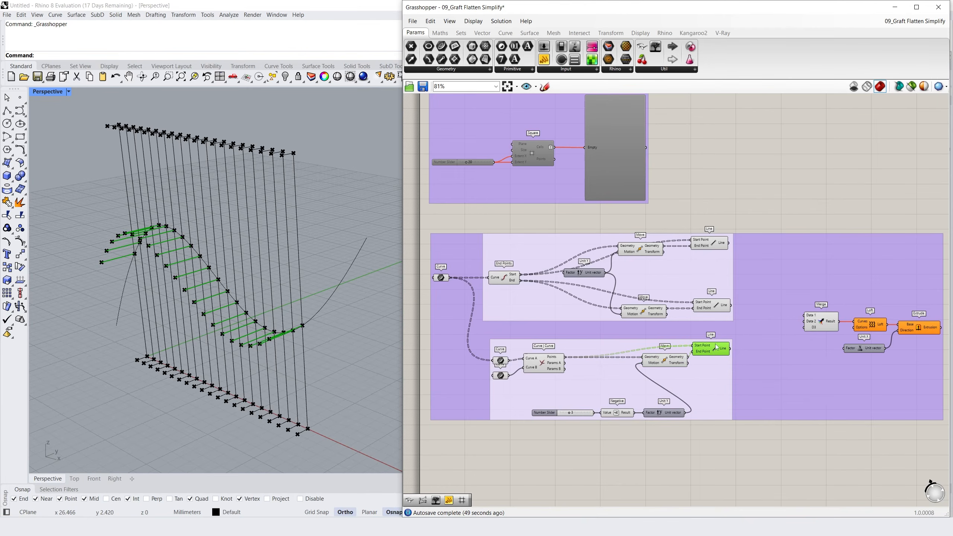
- Wire the end-point Line, the intersection Line and the start-point Line into Merge's first, second and third data inputs, in that order
left_click(718, 305)
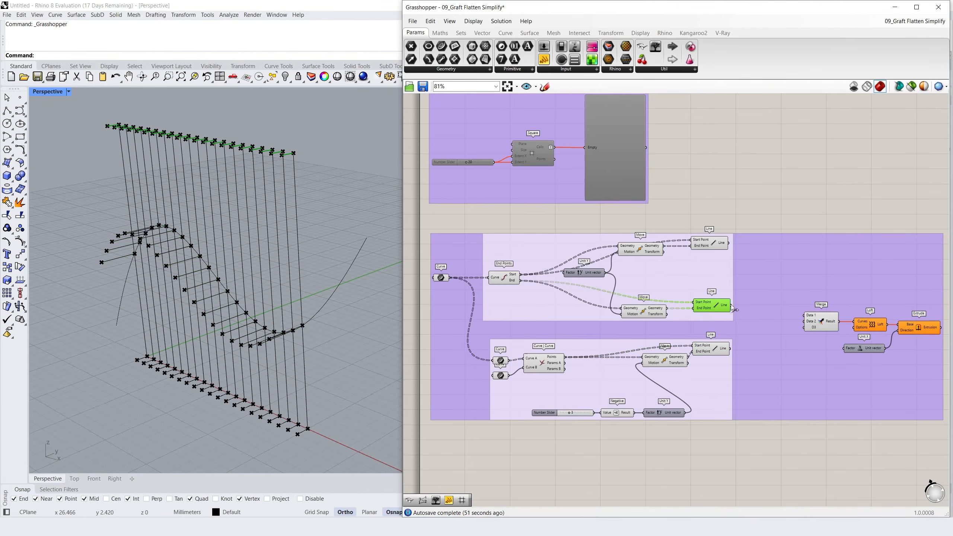
left_click_drag(731, 305, 807, 316)
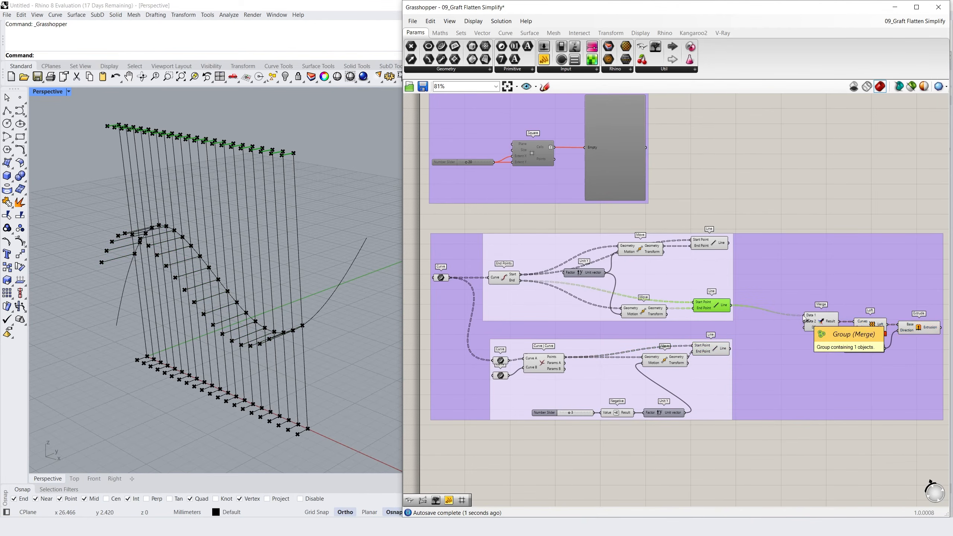
left_click(712, 352)
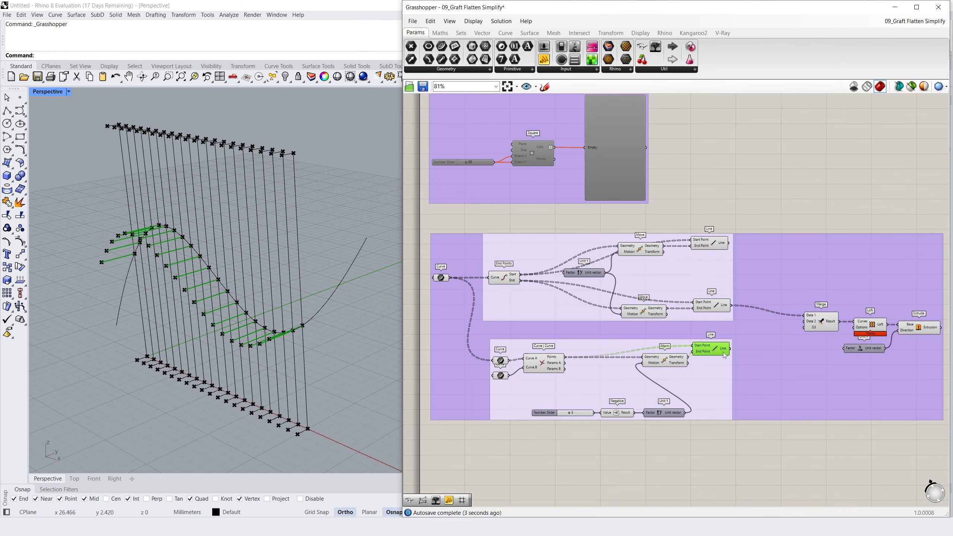
left_click_drag(743, 348, 806, 322)
left_click(712, 243)
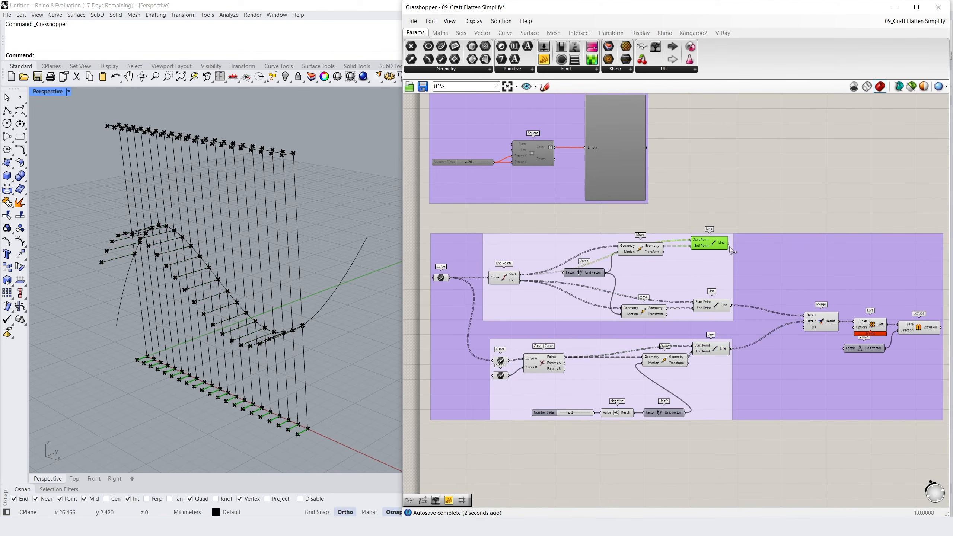
left_click_drag(729, 243, 804, 327)
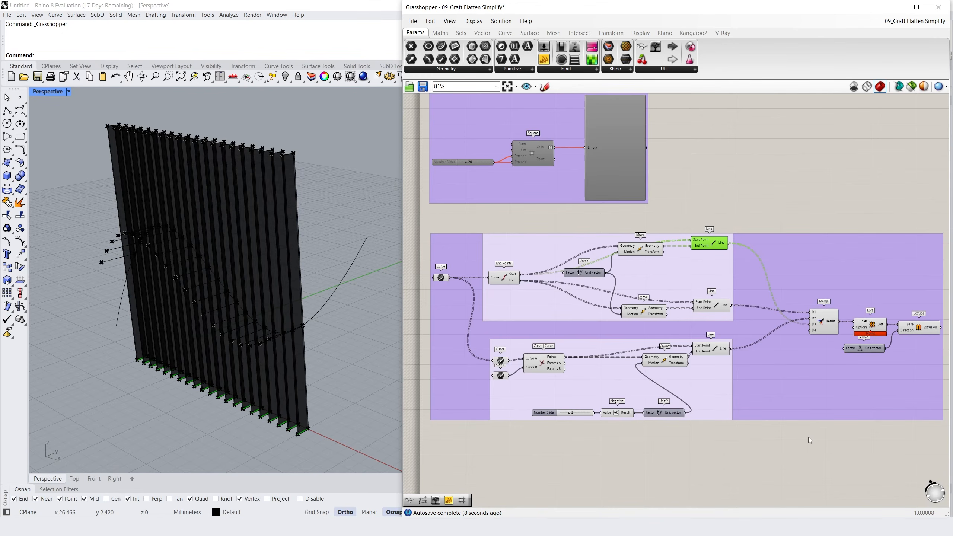
- Add a Param Viewer for each of the three Line outputs feeding Merge and lengthen the viewers to list their branches
scroll(827, 378, "up", 2)
right_click_drag(816, 375, 714, 372)
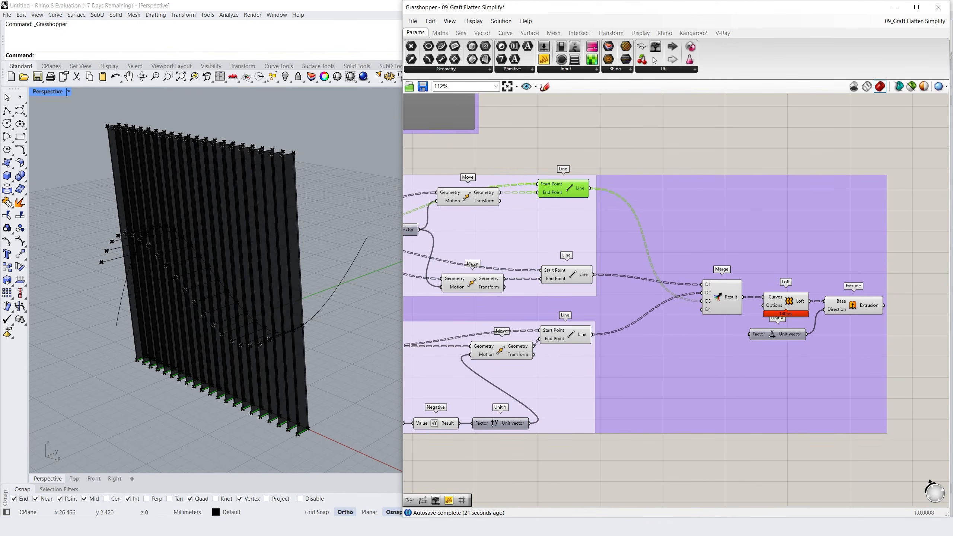
left_click_drag(655, 59, 658, 186)
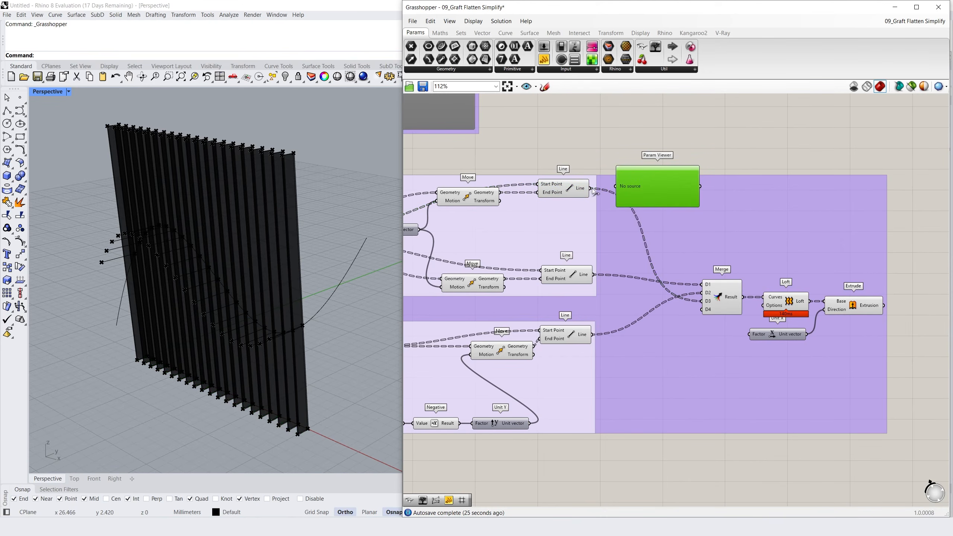
left_click_drag(592, 190, 667, 426)
key("ctrl+v")
left_click_drag(593, 336, 636, 412)
left_click_drag(673, 404, 672, 489)
left_click_drag(661, 239, 662, 388)
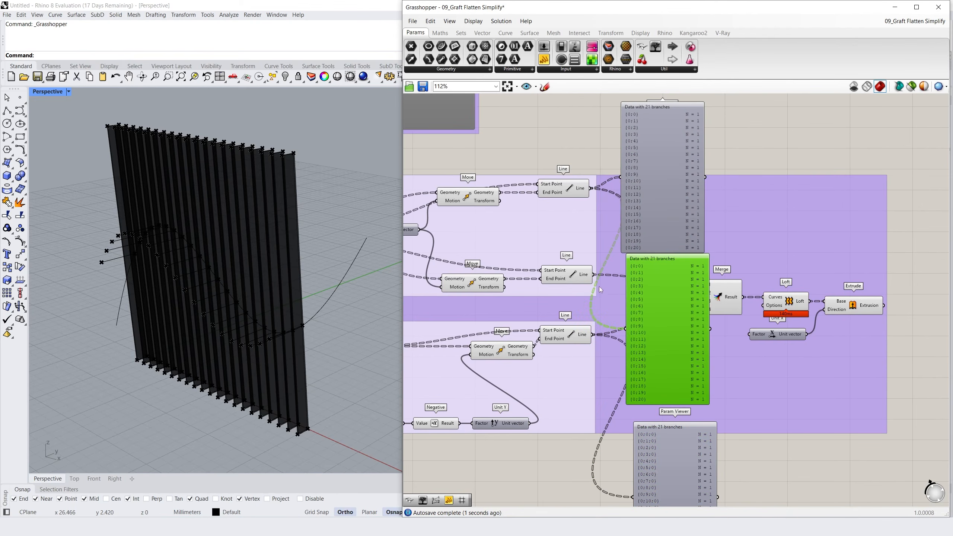
left_click_drag(591, 273, 594, 277)
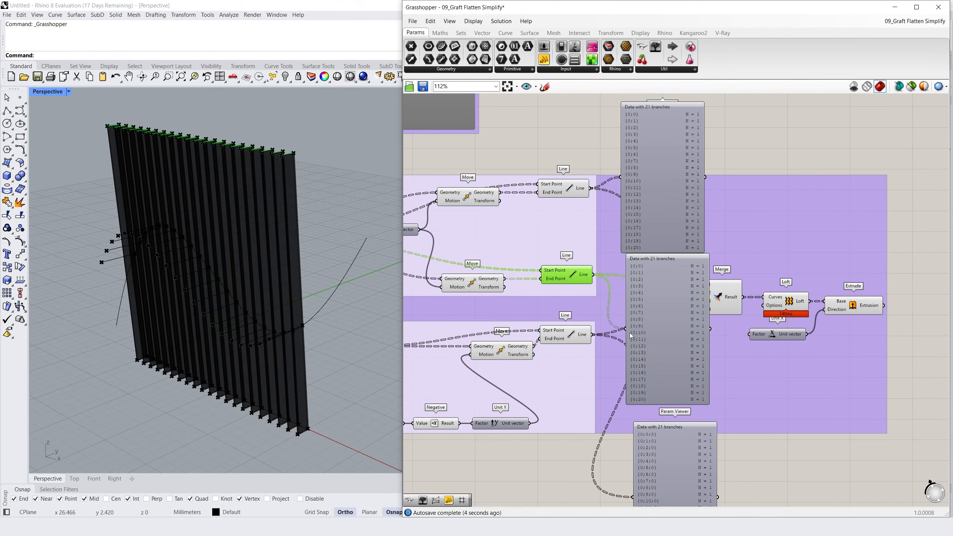
- Align the three Param Viewers in a column beside the Line components and place a copy above Loft that reads Merge's Result
left_click(795, 481)
left_click_drag(680, 351, 675, 355)
left_click_drag(683, 456, 673, 449)
left_click(766, 477)
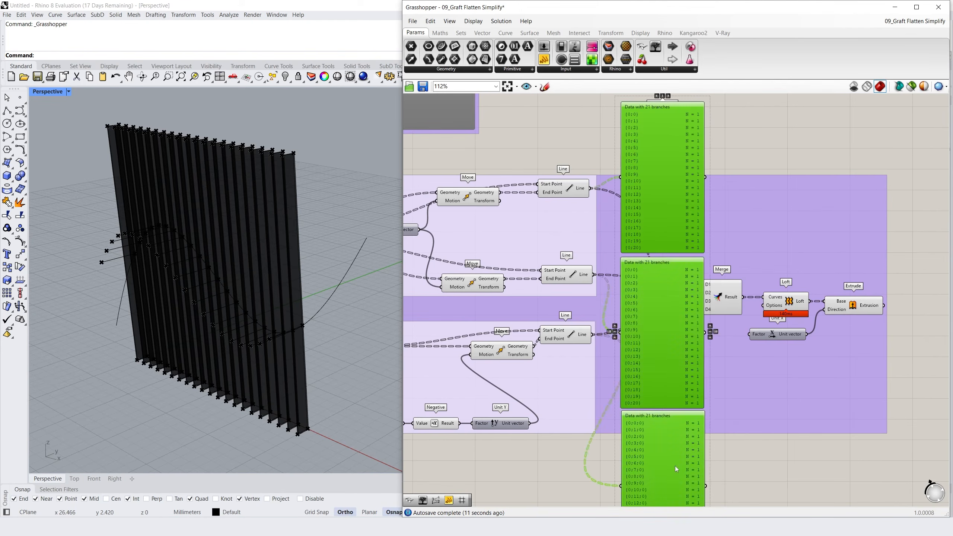
left_click_drag(675, 466, 664, 466)
left_click(740, 477)
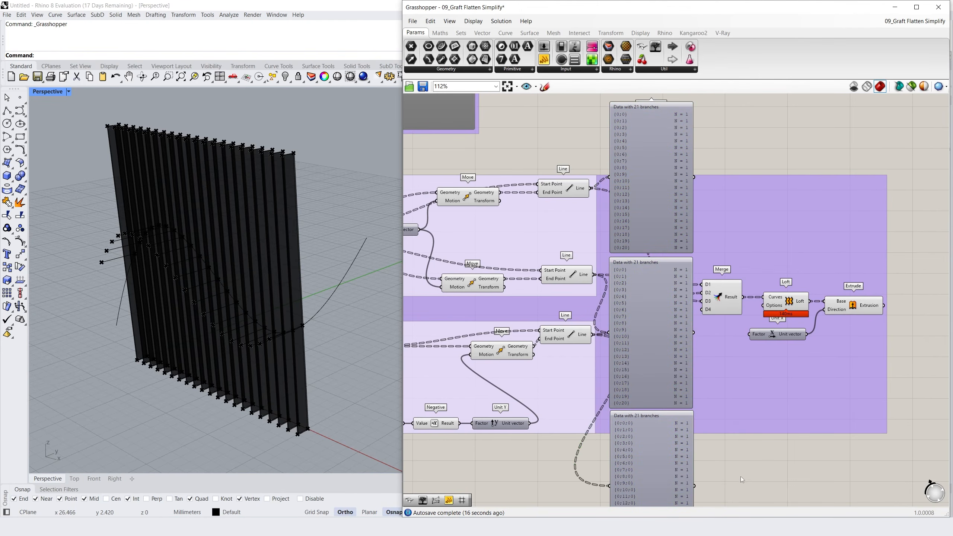
left_click(646, 468)
left_click_drag(643, 477, 806, 219, "alt")
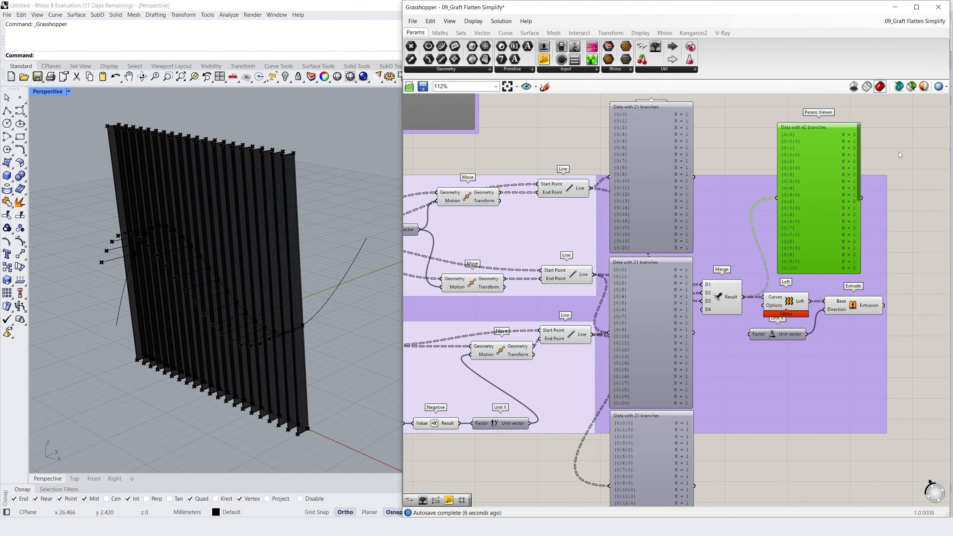
- Simplify the Line output of each of the three Line components feeding Merge
right_click(578, 189)
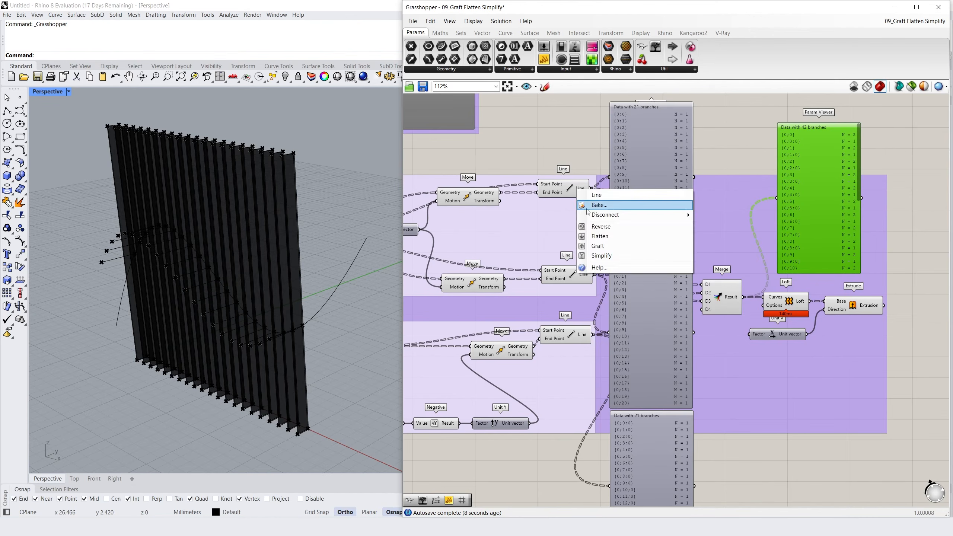
left_click(601, 251)
right_click(589, 280)
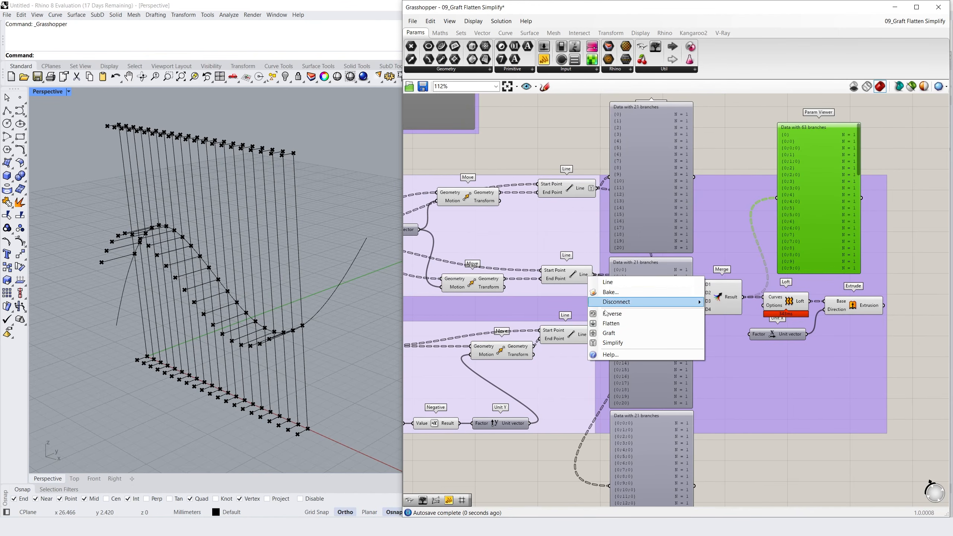
left_click(609, 343)
right_click(586, 337)
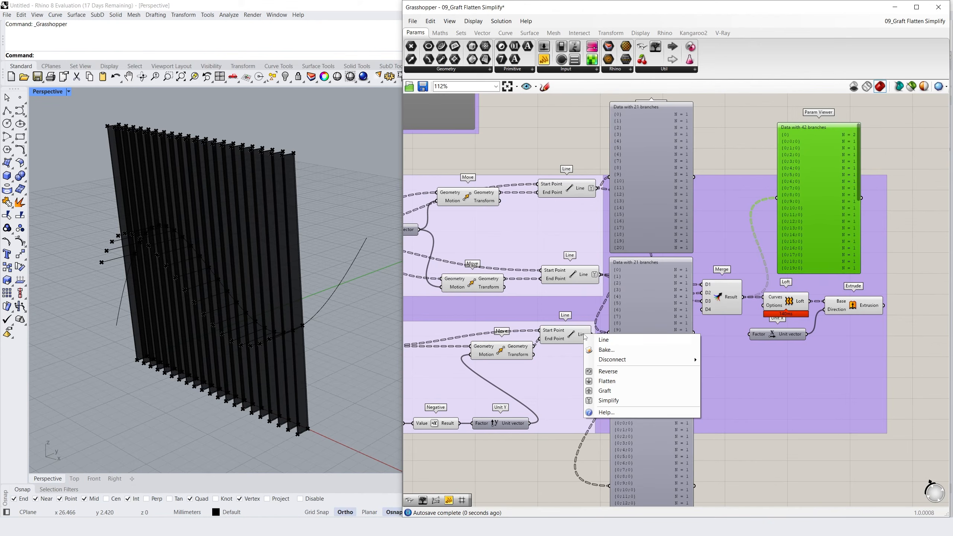
left_click(609, 400)
- Inspect the lofted and extruded vertical fins from several angles and distances in the Rhino viewport
right_click_drag(232, 270, 271, 255)
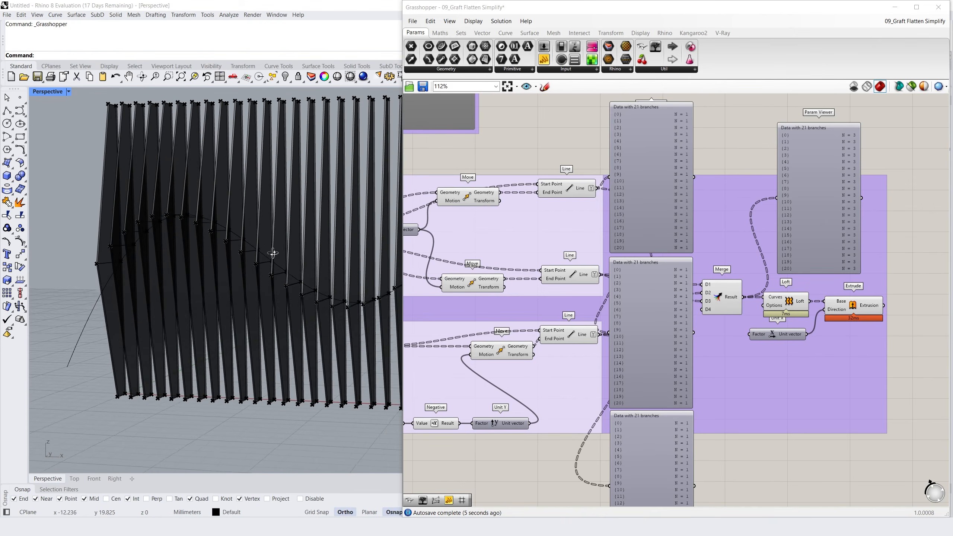
scroll(319, 308, "up", 6)
right_click_drag(332, 302, 295, 337)
scroll(321, 303, "down", 5)
scroll(282, 280, "down", 5)
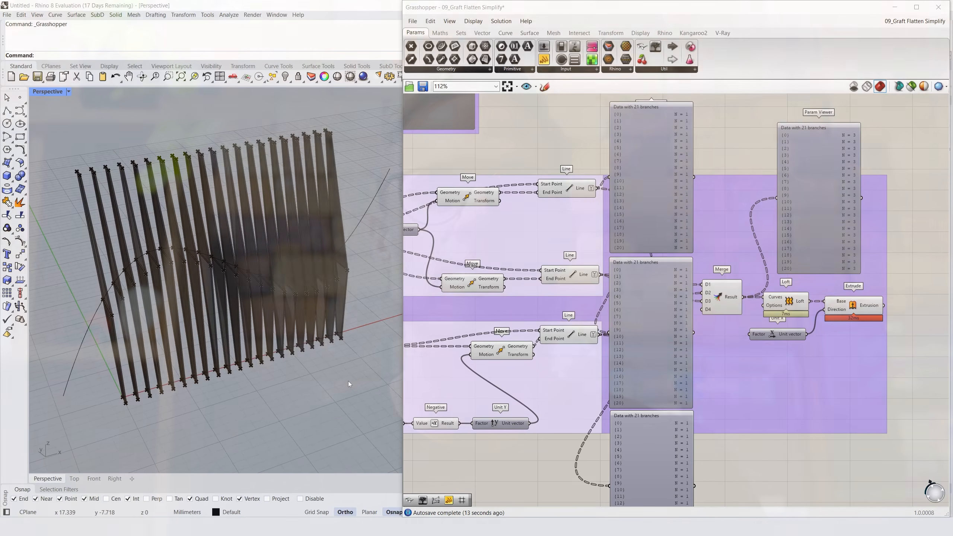